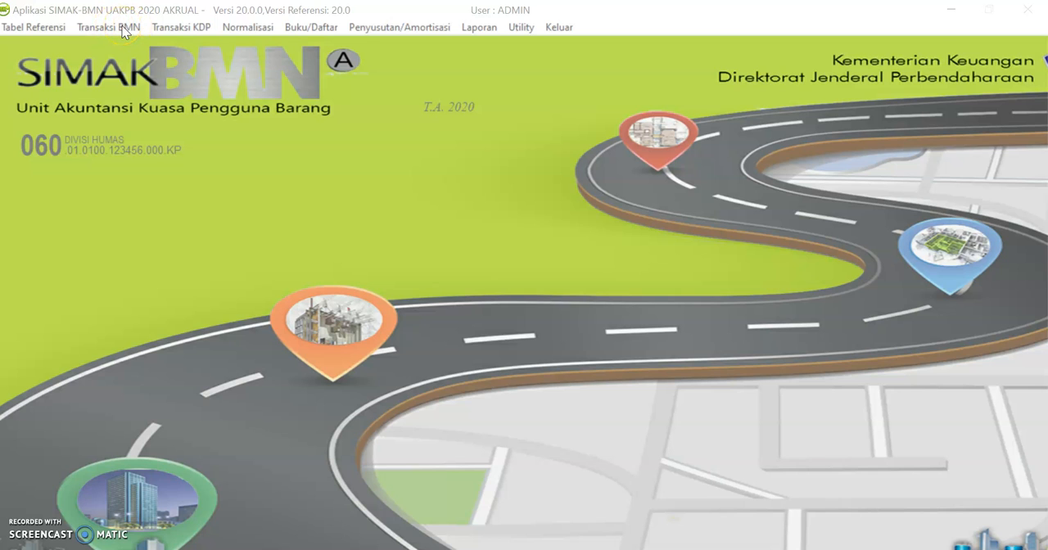
{"action": "left_click", "coordinate": [118, 30]}
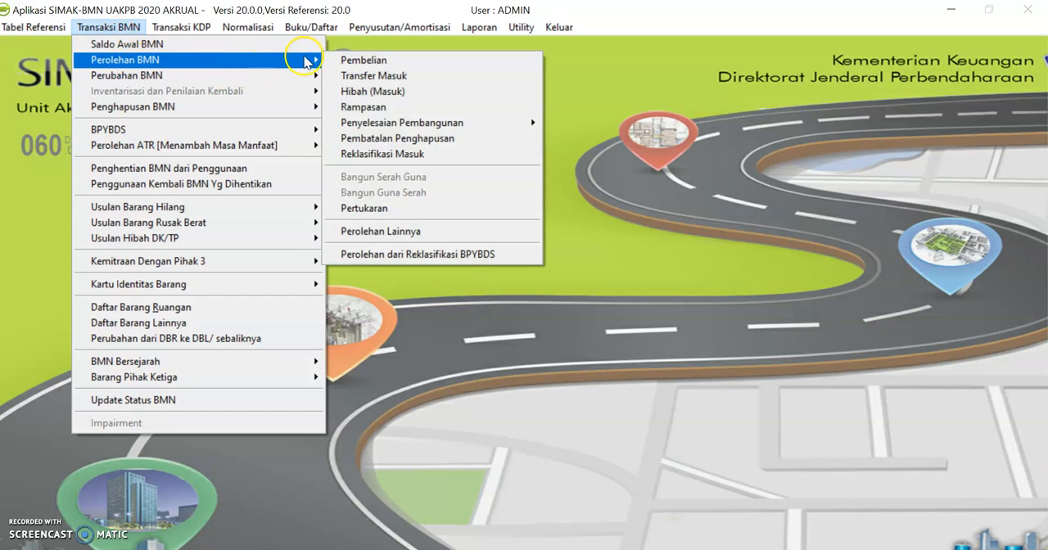
{"action": "left_click", "coordinate": [344, 60]}
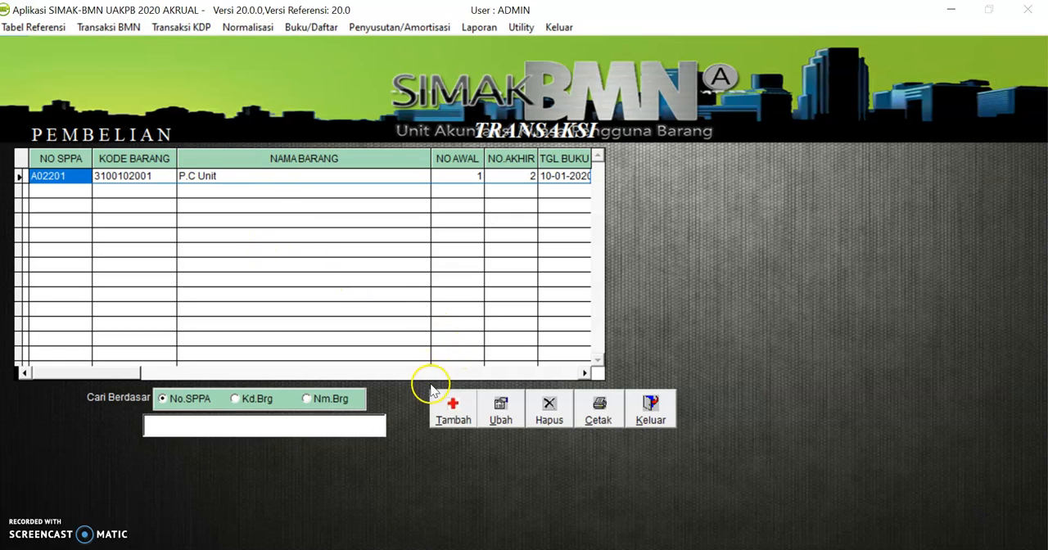
{"action": "left_click", "coordinate": [450, 421]}
{"action": "left_click", "coordinate": [242, 216]}
{"action": "left_click", "coordinate": [321, 429]}
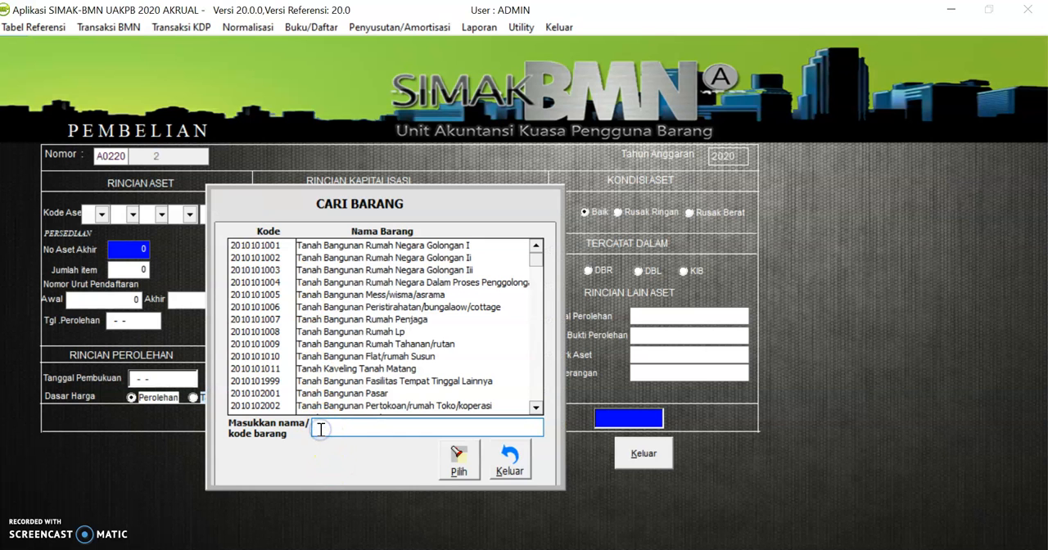
{"action": "type", "text": "lap top"}
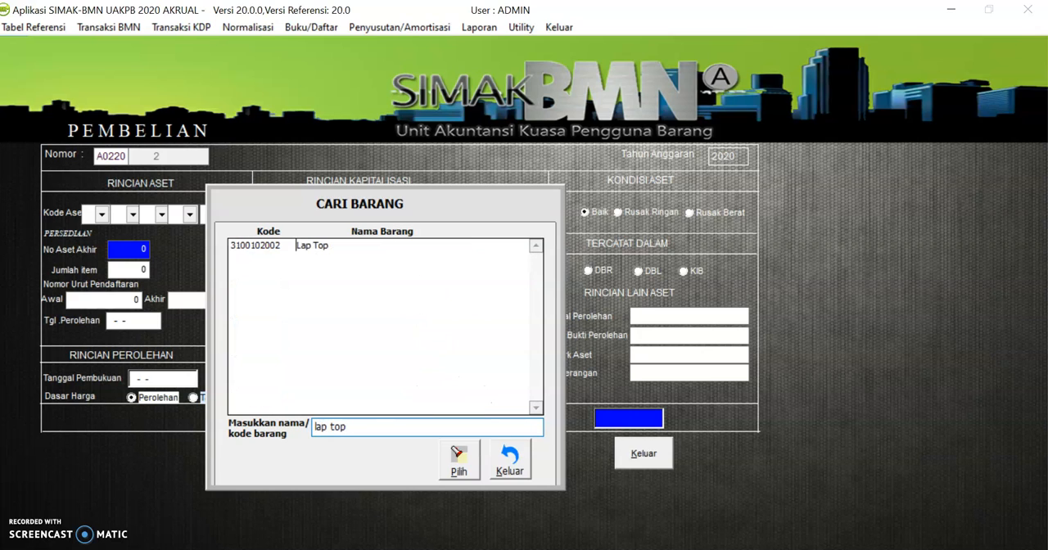
{"action": "double_click", "coordinate": [303, 244]}
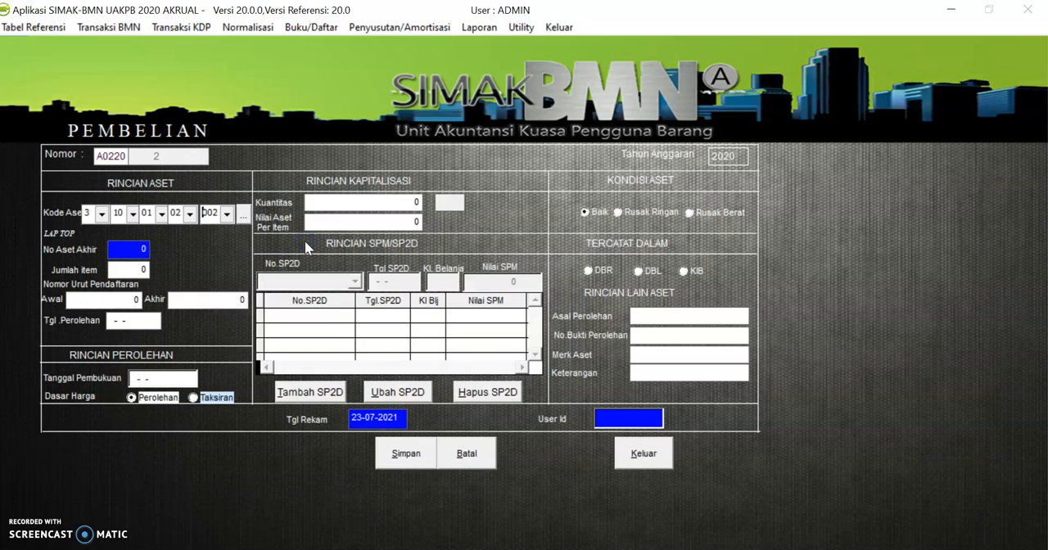
Set the item count to 1 and enter 10-01-2020 as both the acquisition date and the booking date
{"action": "left_click", "coordinate": [133, 269]}
{"action": "key", "text": "Tab"}
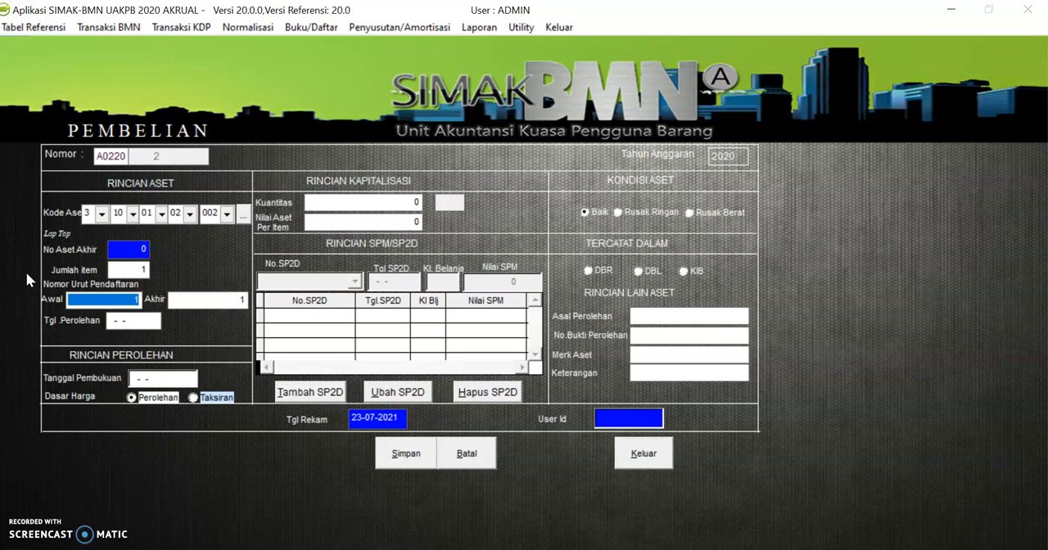
{"action": "key", "text": "Tab"}
{"action": "key", "text": "Tab"}
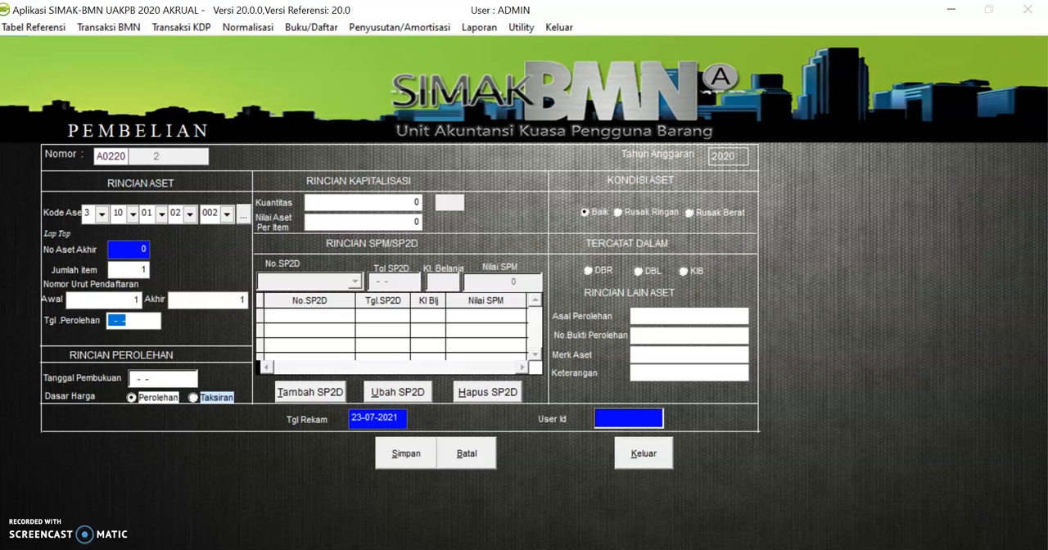
{"action": "type", "text": "10-01-2020"}
{"action": "key", "text": "Tab"}
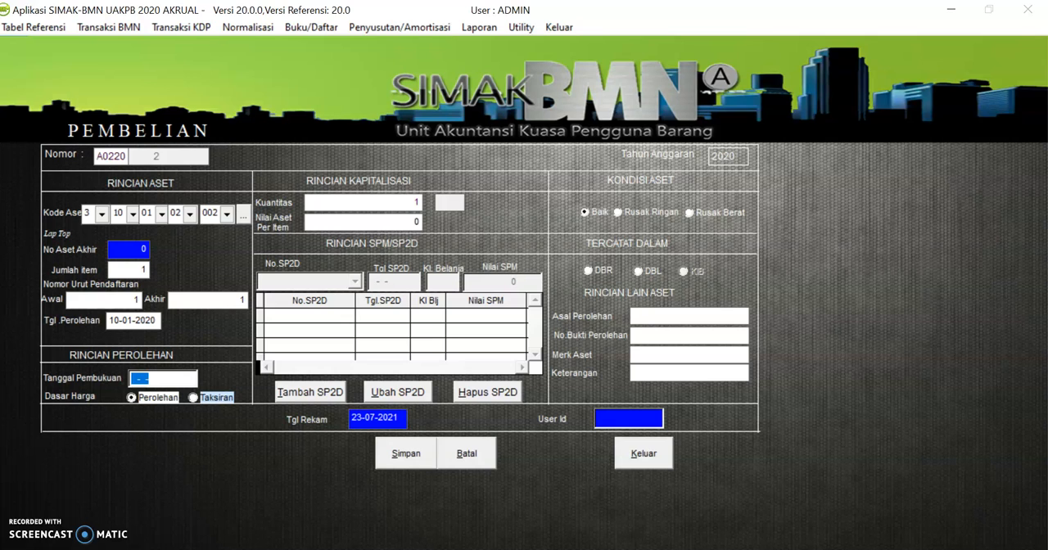
{"action": "type", "text": "10-01-2020"}
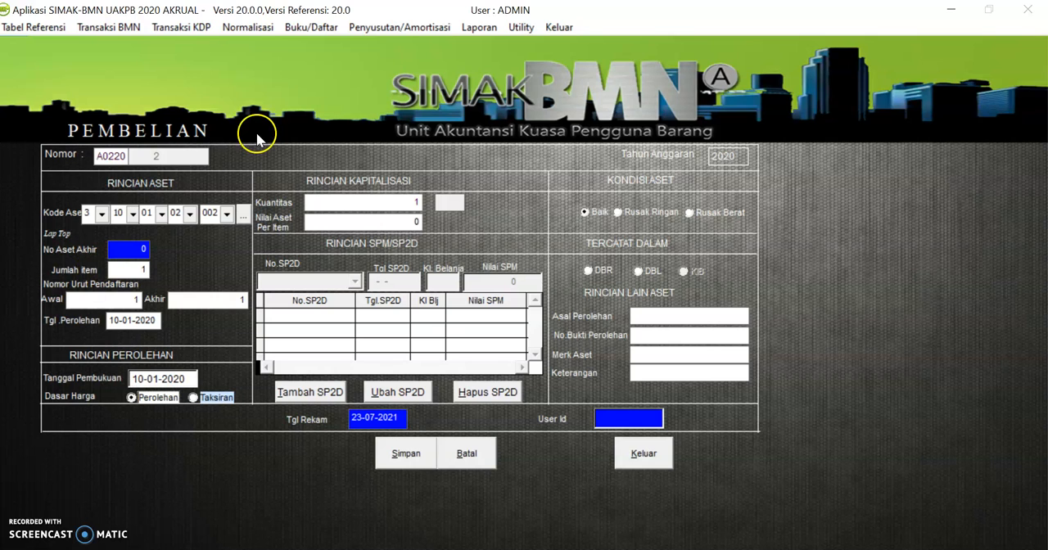
Set the asset value per item to 6,000,000
{"action": "left_click", "coordinate": [326, 220]}
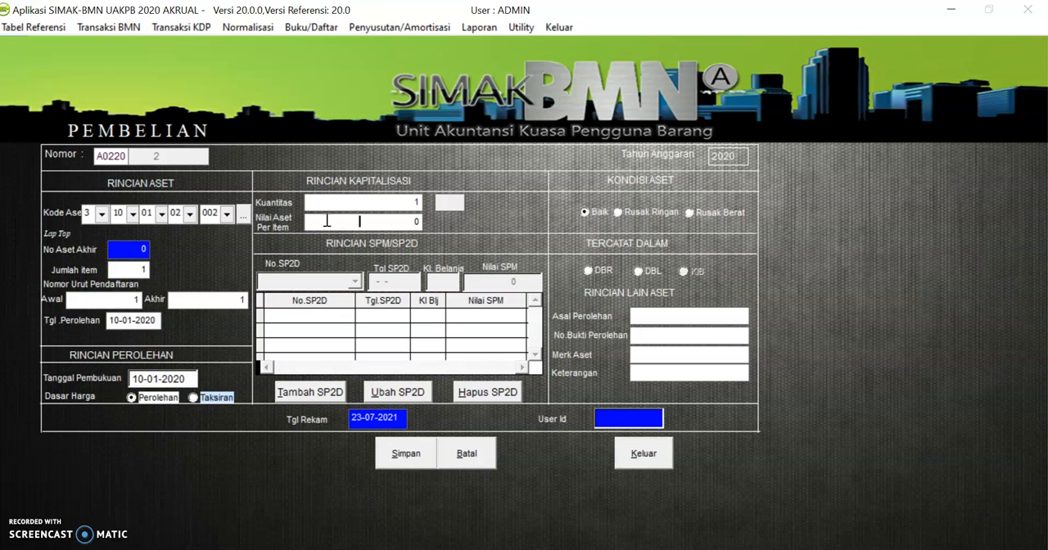
{"action": "type", "text": "600,000,0"}
{"action": "key", "text": "Tab"}
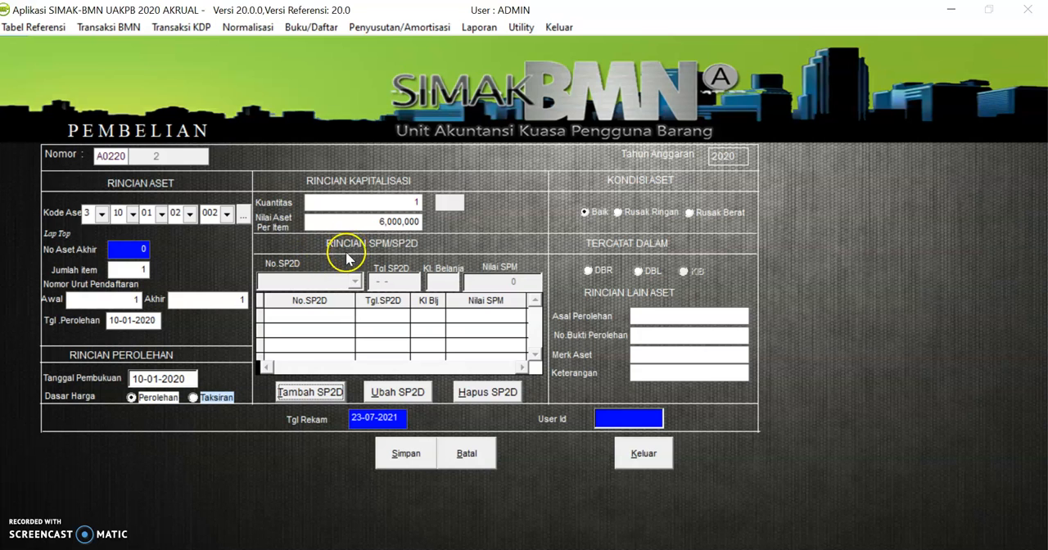
Add and save an SP2D record with its SP2D number, date 10-01-2020 and expenditure code 53211
{"action": "left_click", "coordinate": [307, 394]}
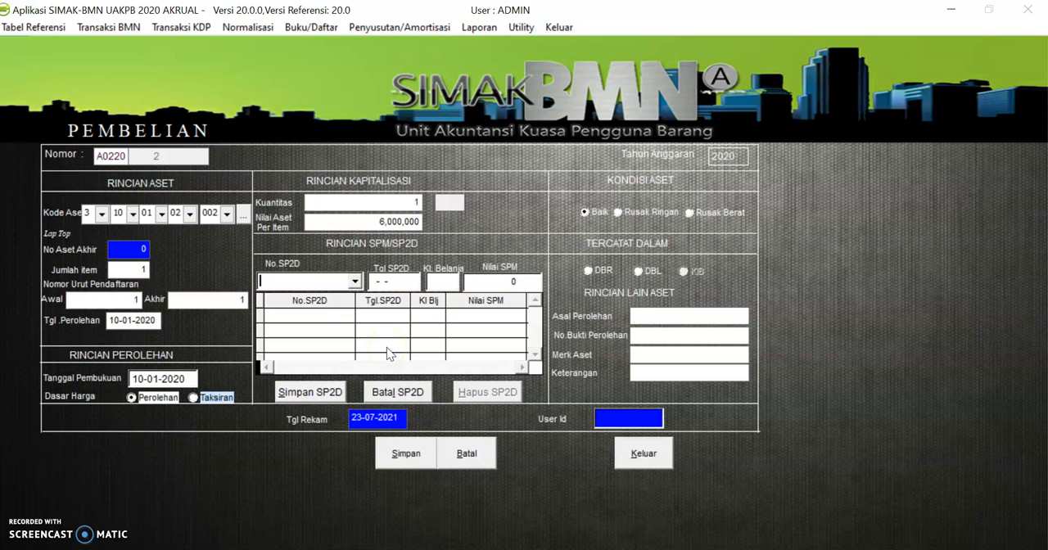
{"action": "type", "text": "123456789"}
{"action": "key", "text": "Tab"}
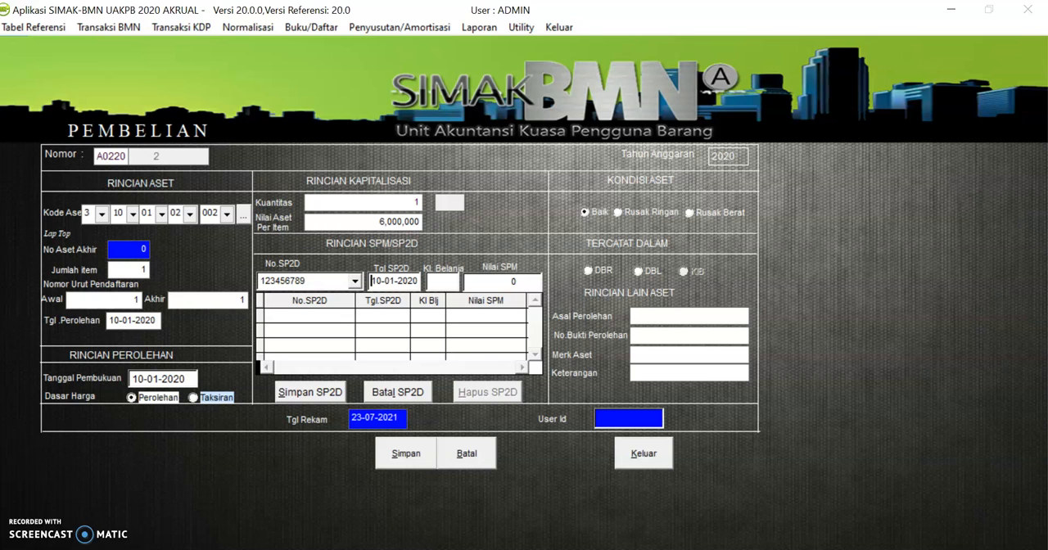
{"action": "left_click", "coordinate": [437, 283]}
{"action": "type", "text": "53211"}
{"action": "key", "text": "Return"}
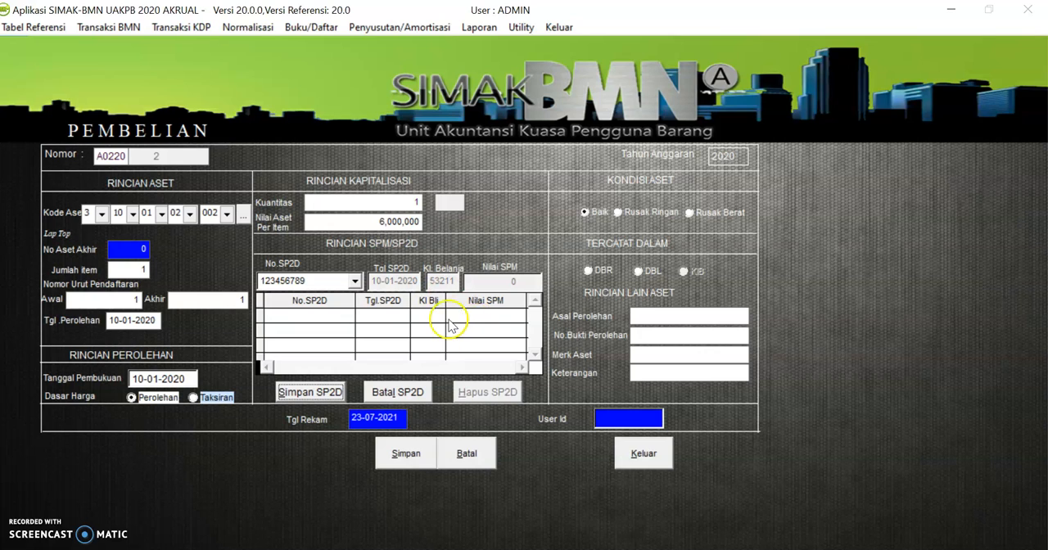
{"action": "left_click", "coordinate": [306, 389]}
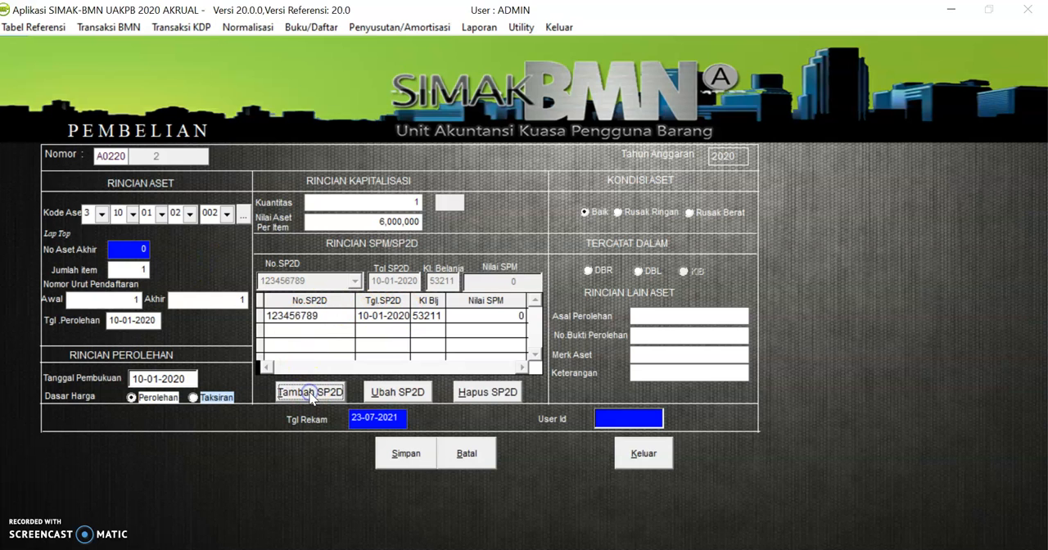
Edit the SP2D record to set its SPM value to 6,000,000 and save it
{"action": "left_click", "coordinate": [470, 315]}
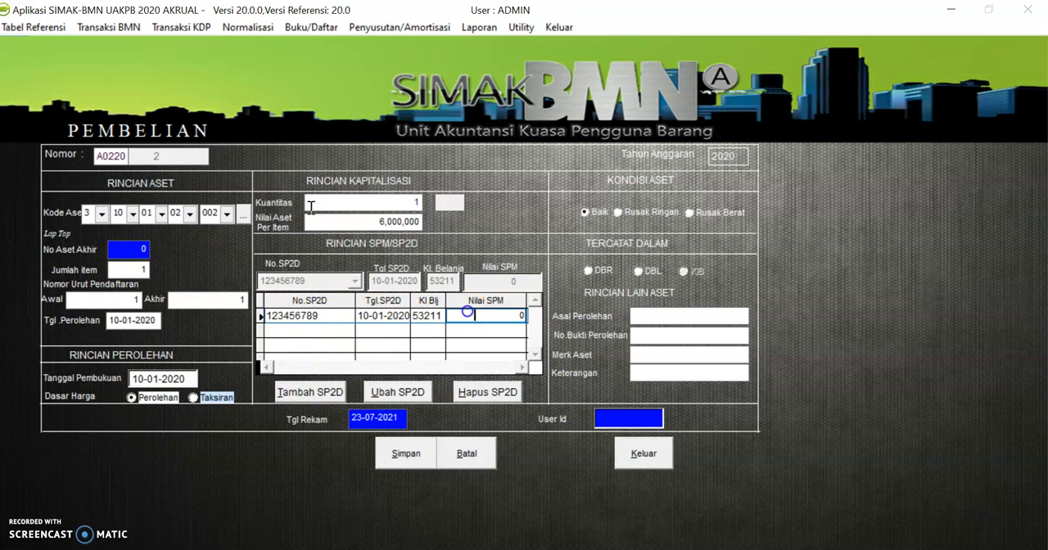
{"action": "left_click", "coordinate": [375, 394]}
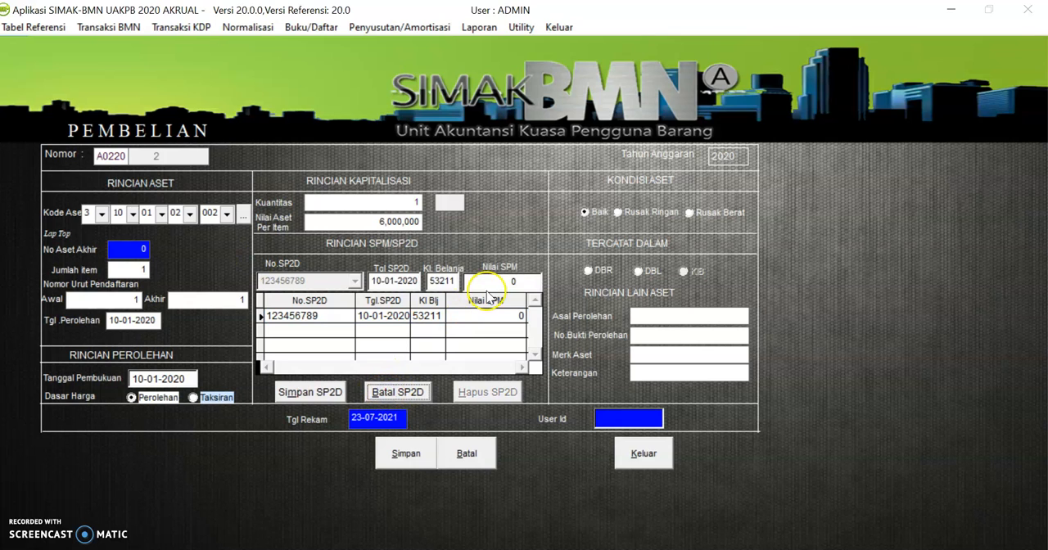
{"action": "left_click", "coordinate": [479, 282]}
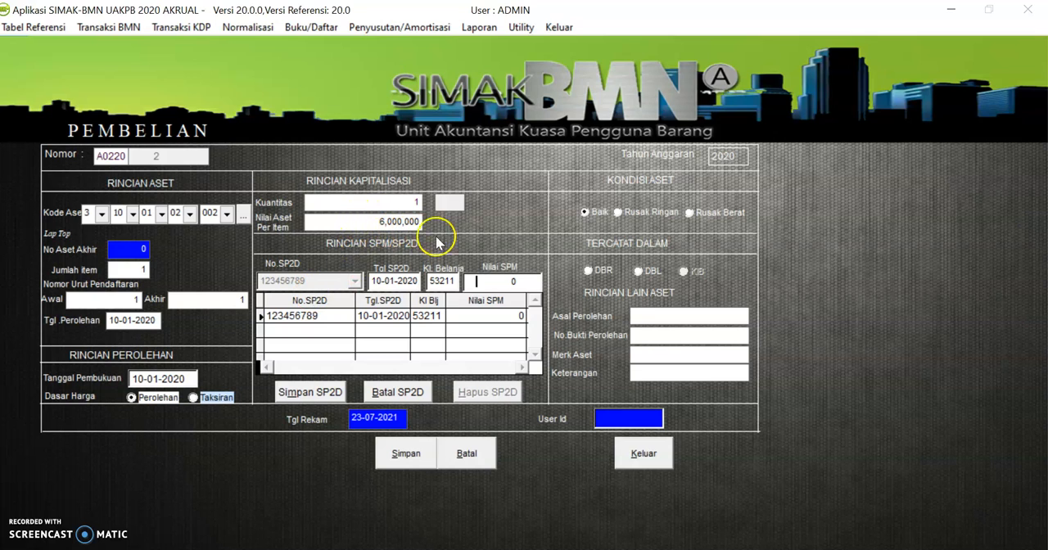
{"action": "type", "text": "600,000,0 0"}
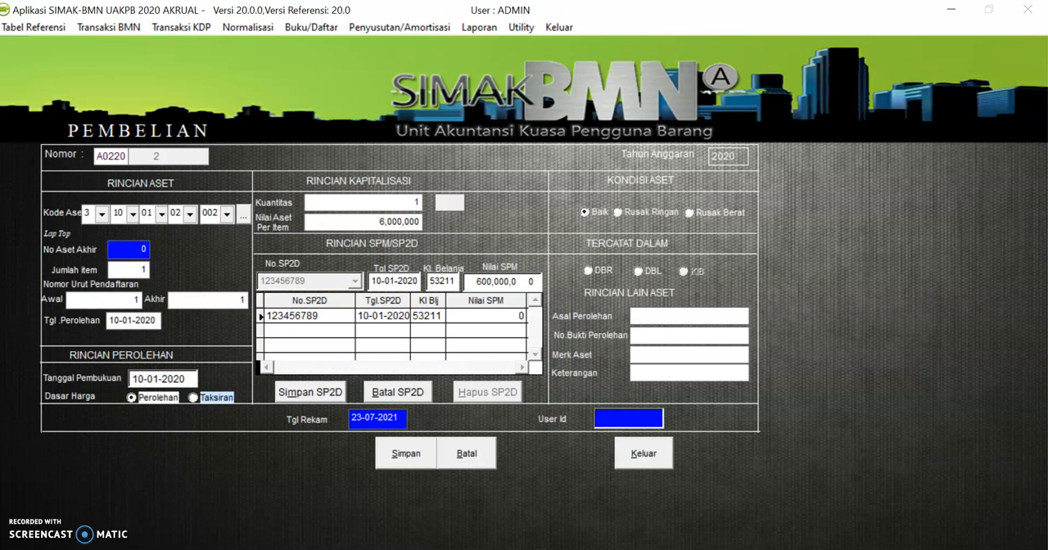
{"action": "key", "text": "Tab"}
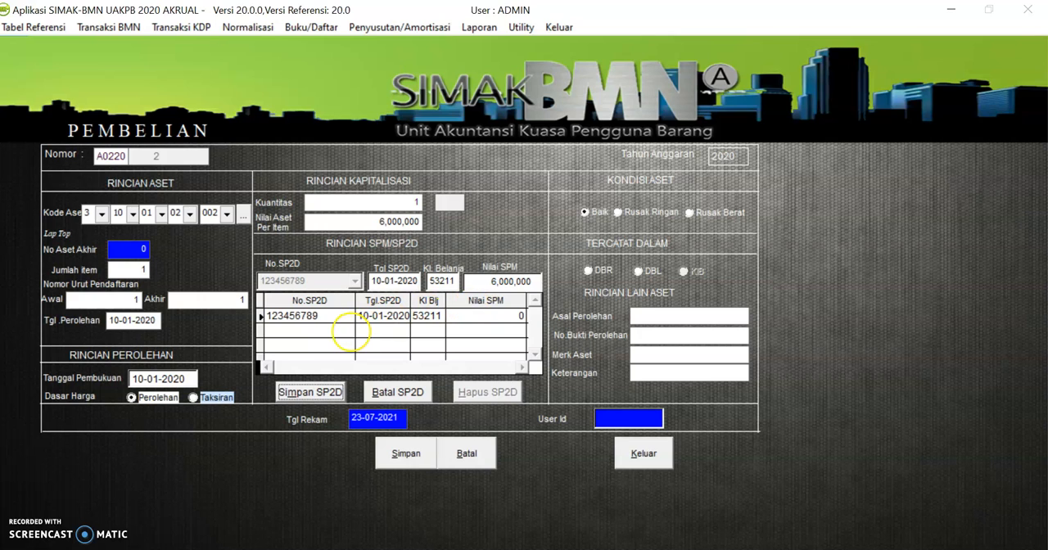
{"action": "left_click", "coordinate": [298, 395]}
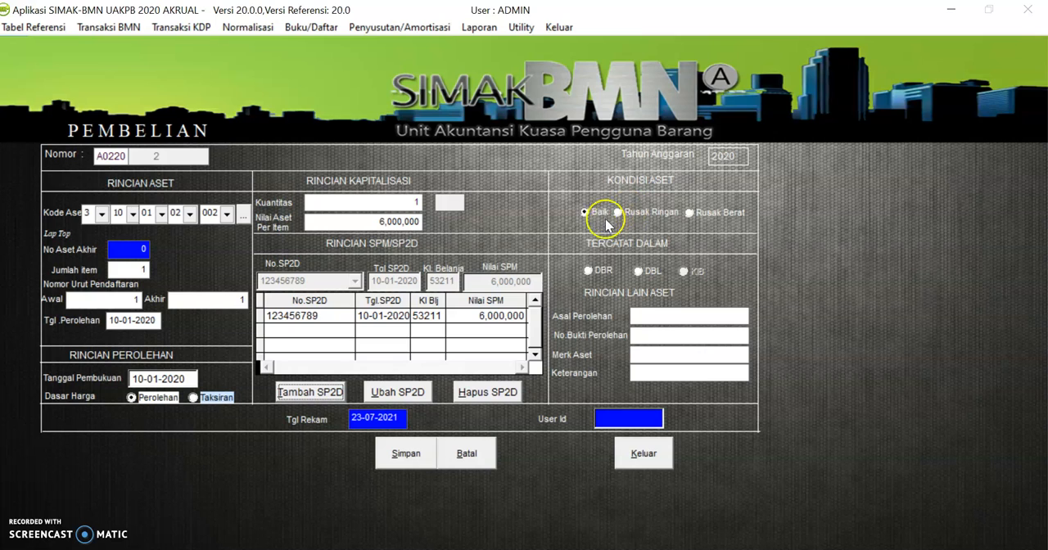
Record the asset in DBR, with APBN as its acquisition origin and SP2D as the acquisition proof
{"action": "left_click", "coordinate": [589, 271]}
{"action": "left_click", "coordinate": [664, 319]}
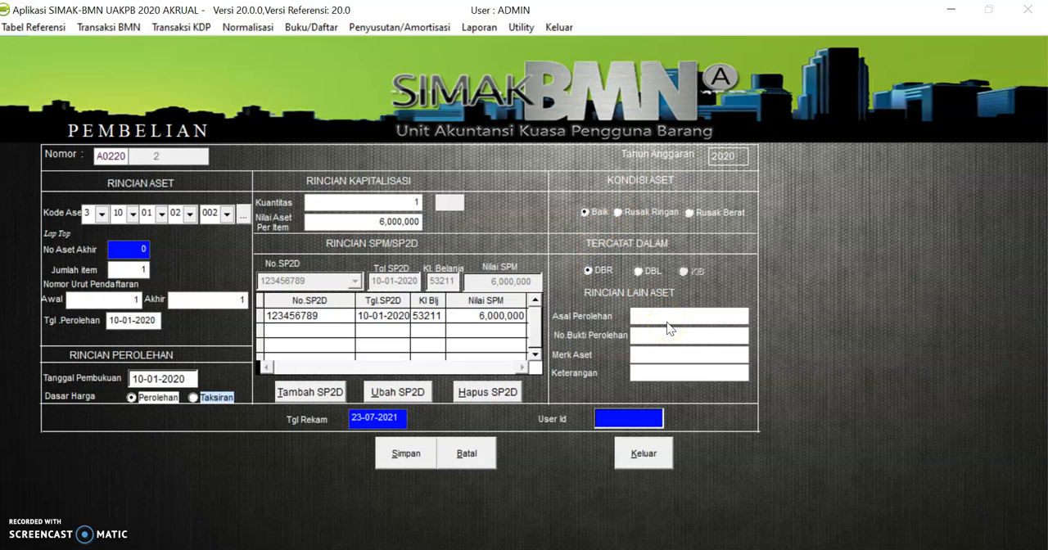
{"action": "type", "text": "AFBM"}
{"action": "key", "text": "BackSpace"}
{"action": "type", "text": "N"}
{"action": "left_click", "coordinate": [706, 337]}
{"action": "type", "text": "SP2D"}
Enter the brand AXIO and the remark TOKO ANEKA, and save the purchase transaction
{"action": "left_click", "coordinate": [645, 358]}
{"action": "type", "text": "AXIO"}
{"action": "left_click", "coordinate": [665, 371]}
{"action": "type", "text": "TOKO ANEKA"}
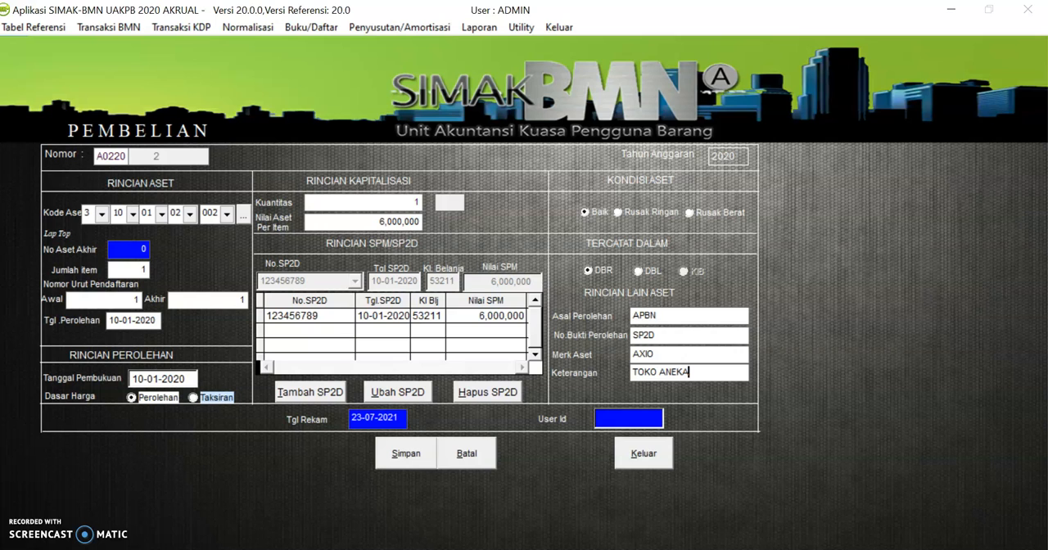
{"action": "left_click", "coordinate": [401, 461]}
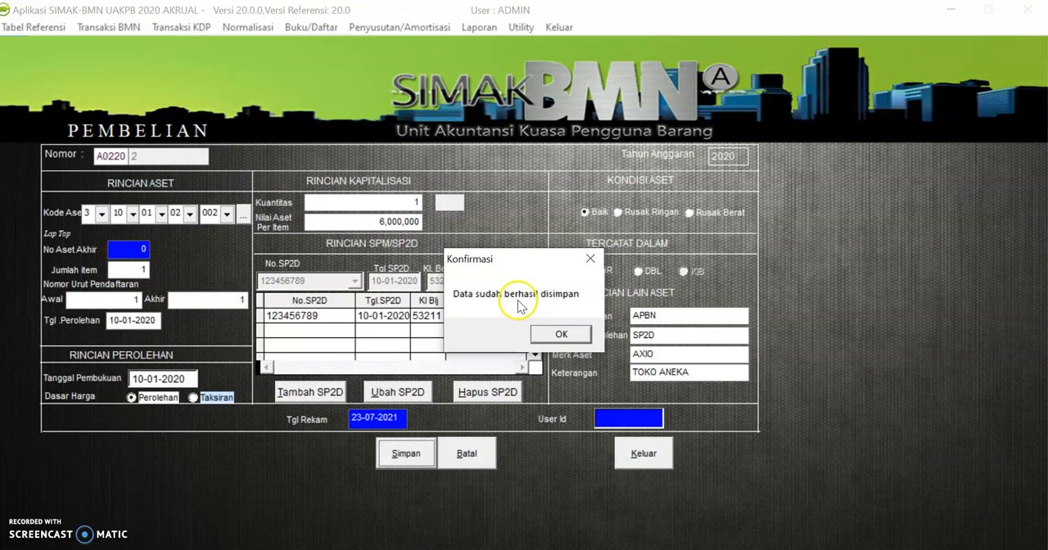
{"action": "left_click", "coordinate": [560, 334]}
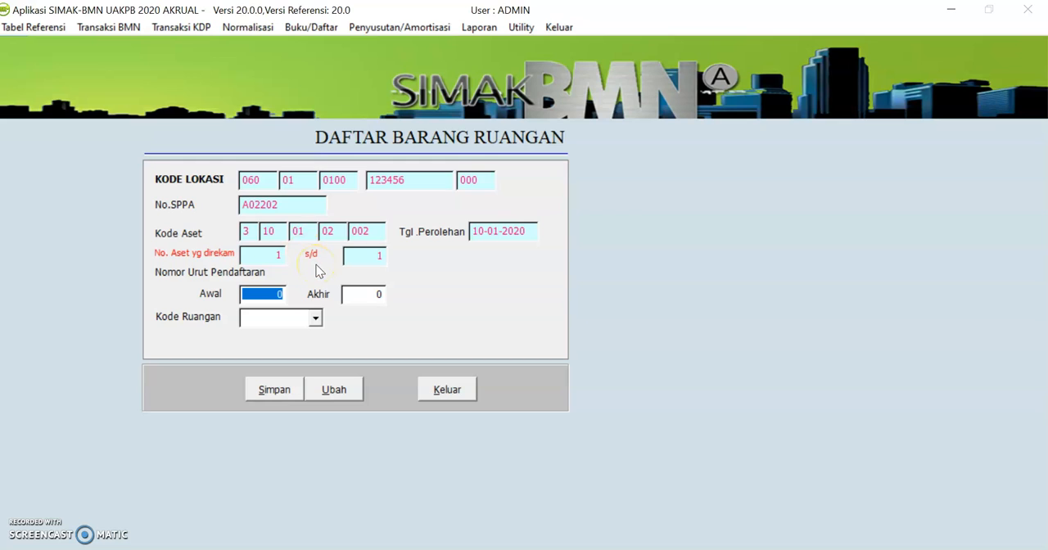
Assign registration numbers 1 to 1 to room C2 (RUANG RENMIN), save the room list entry and close the form
{"action": "type", "text": "1"}
{"action": "key", "text": "Tab"}
{"action": "type", "text": "1"}
{"action": "key", "text": "Tab"}
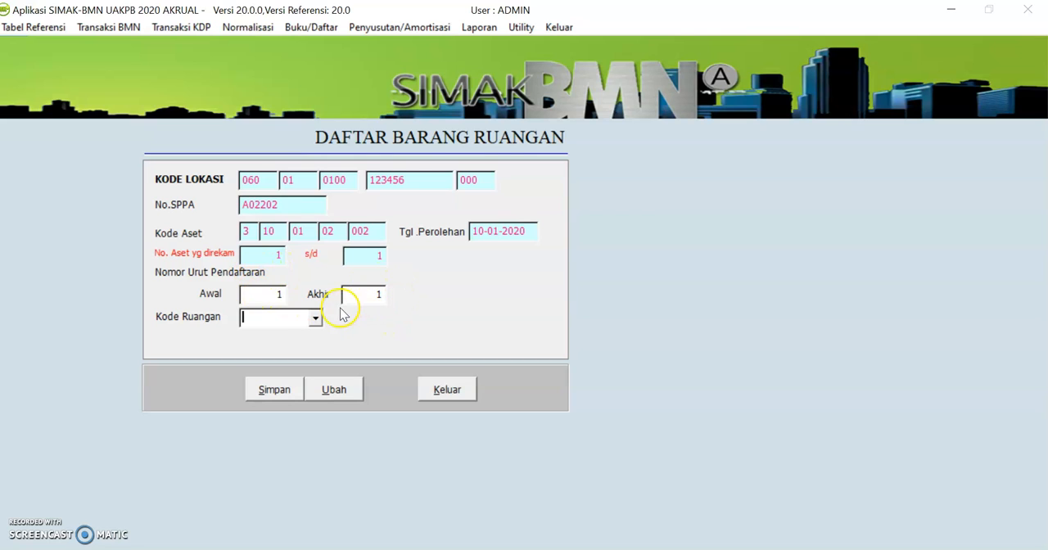
{"action": "left_click", "coordinate": [316, 320]}
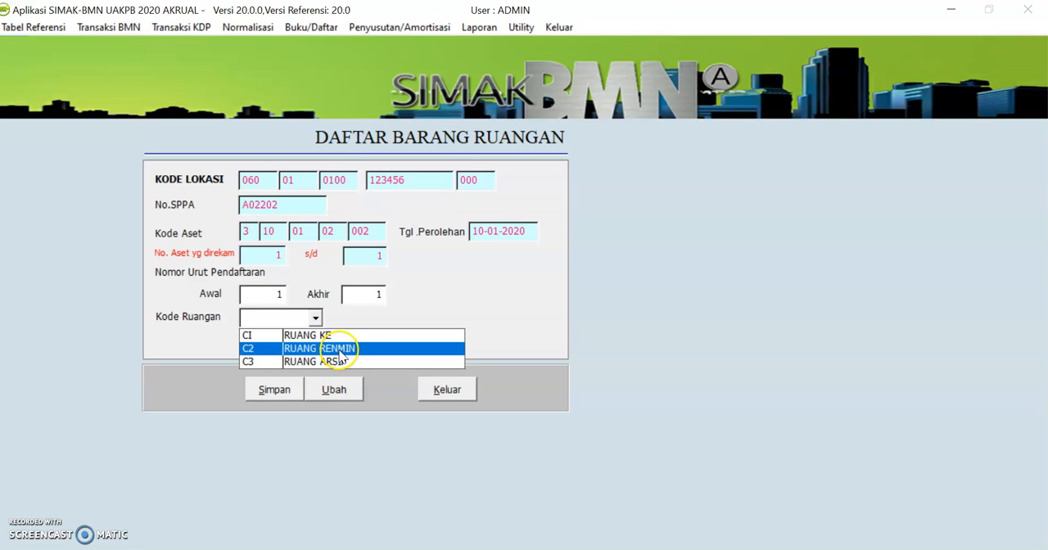
{"action": "left_click", "coordinate": [339, 349]}
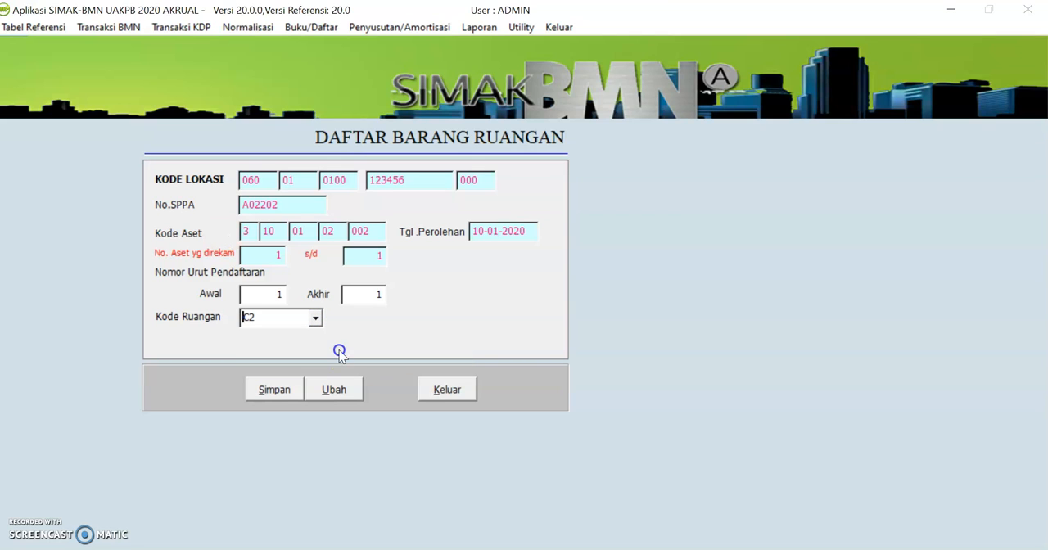
{"action": "left_click", "coordinate": [275, 391]}
{"action": "left_click", "coordinate": [449, 390]}
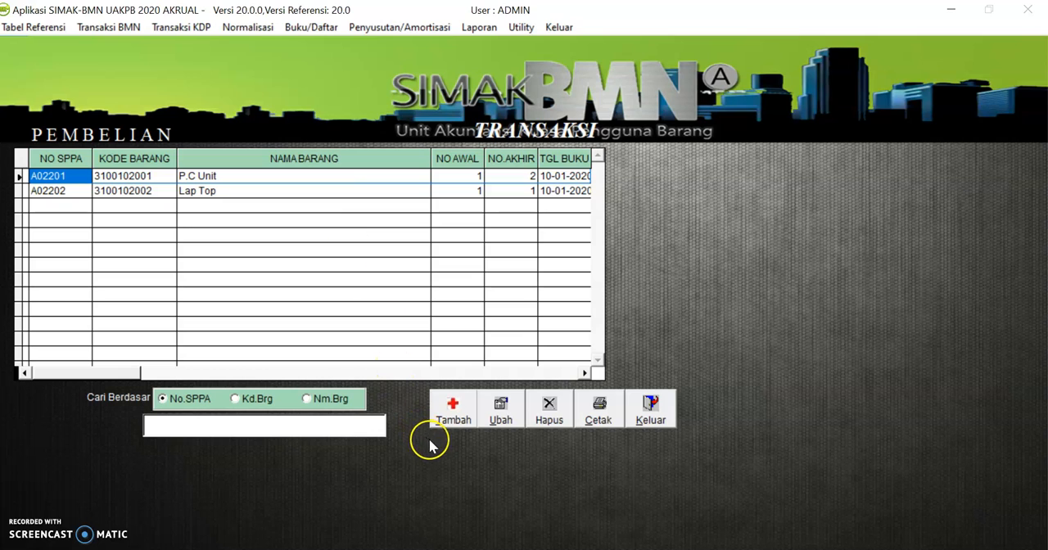
{"action": "left_click", "coordinate": [449, 420]}
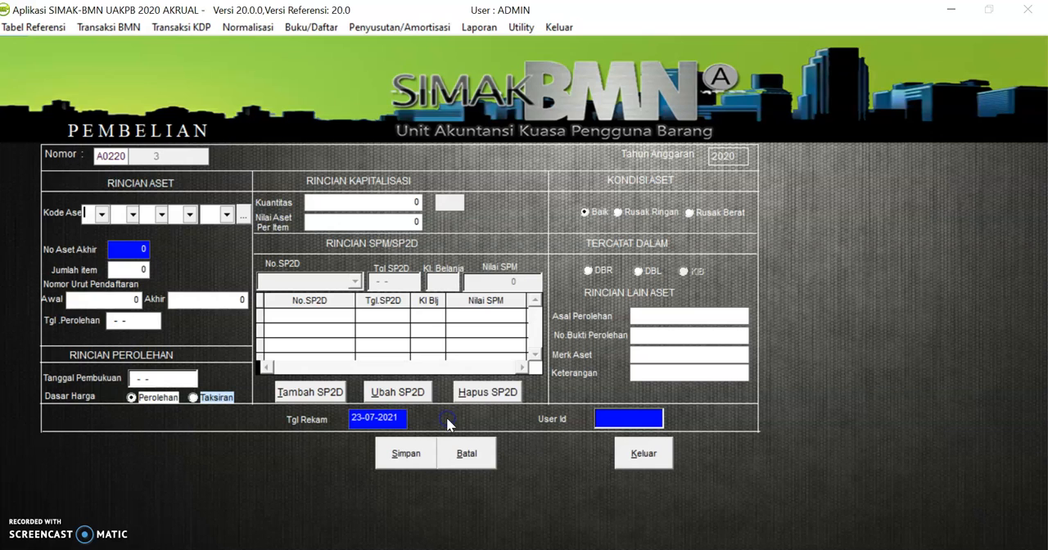
{"action": "left_click", "coordinate": [241, 217]}
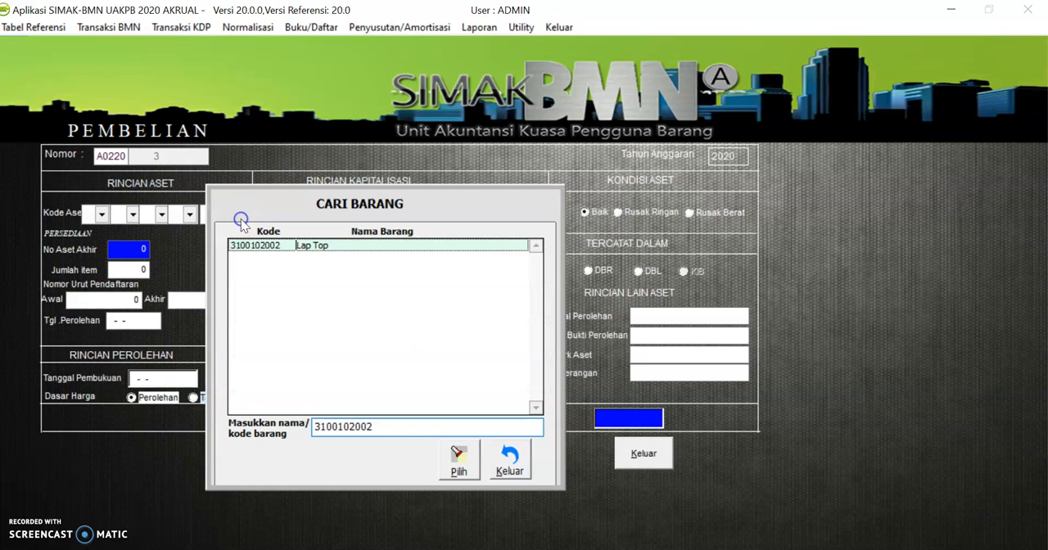
{"action": "left_click_drag", "start_coordinate": [380, 425], "coordinate": [308, 423]}
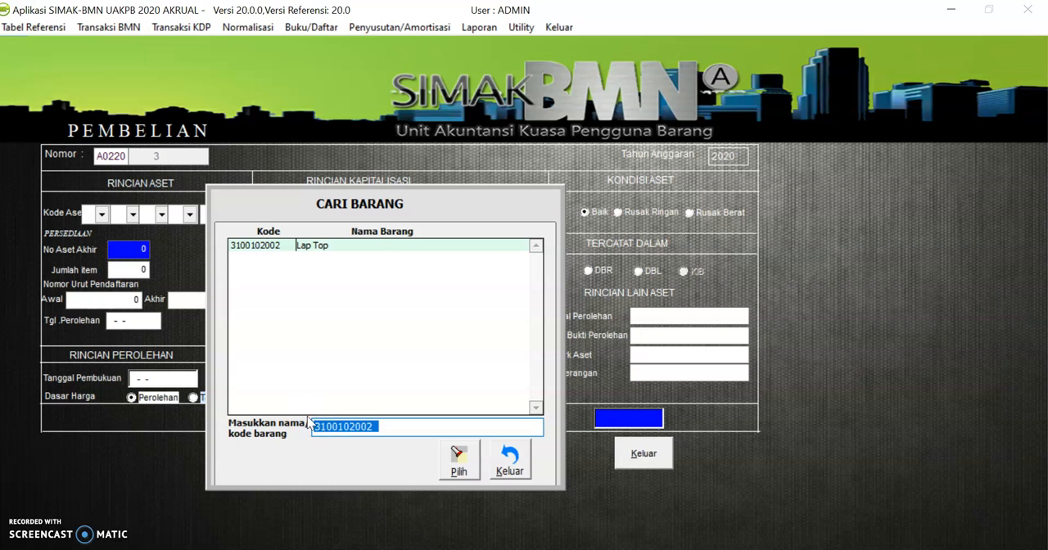
{"action": "type", "text": "PRINTER"}
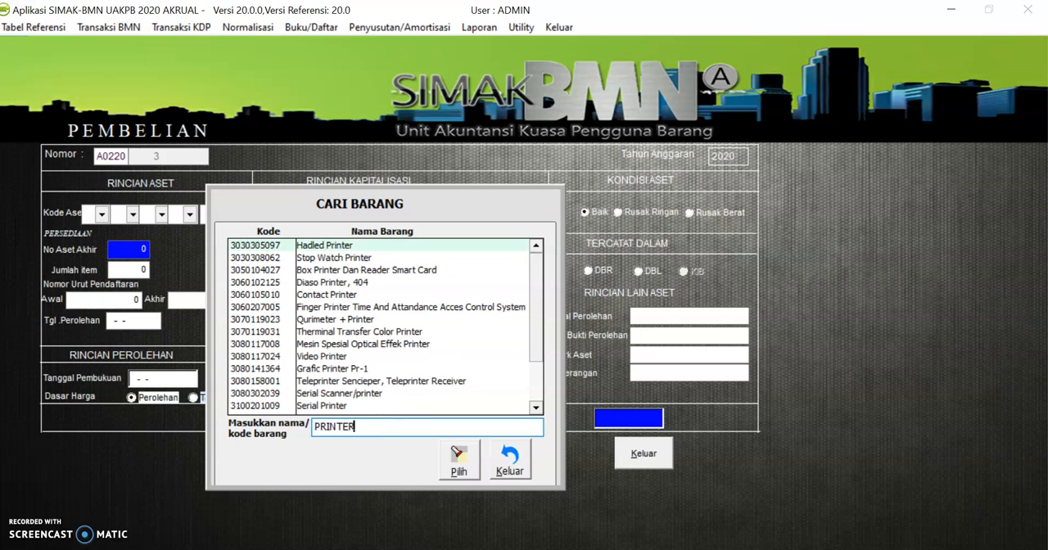
{"action": "left_click", "coordinate": [536, 407]}
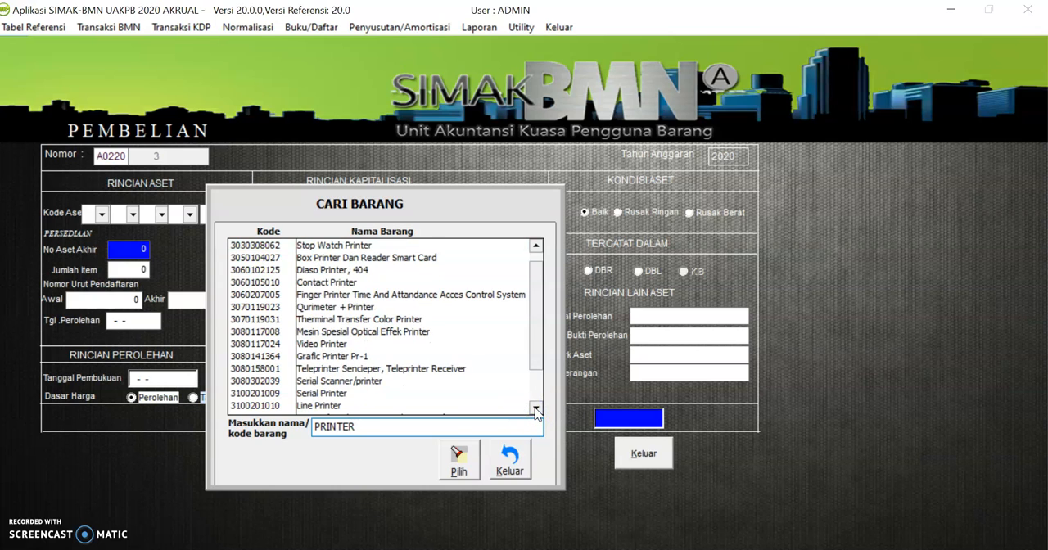
{"action": "left_click", "coordinate": [535, 409]}
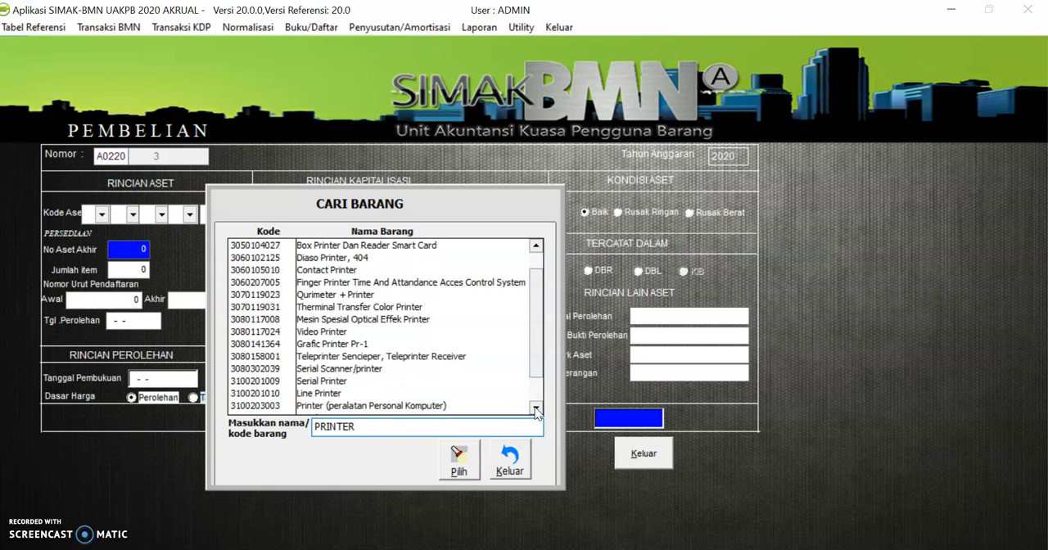
{"action": "left_click", "coordinate": [336, 382]}
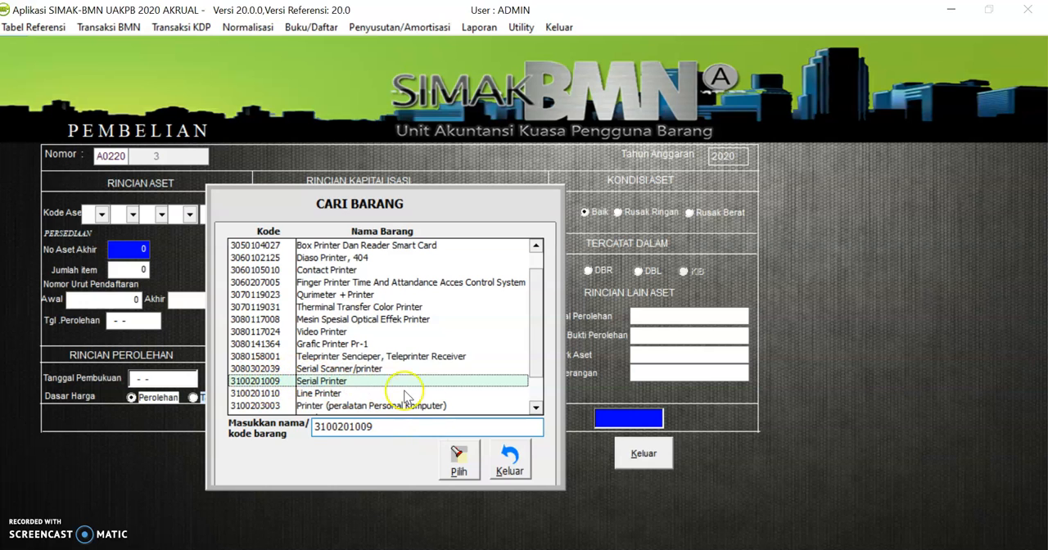
{"action": "left_click", "coordinate": [458, 471]}
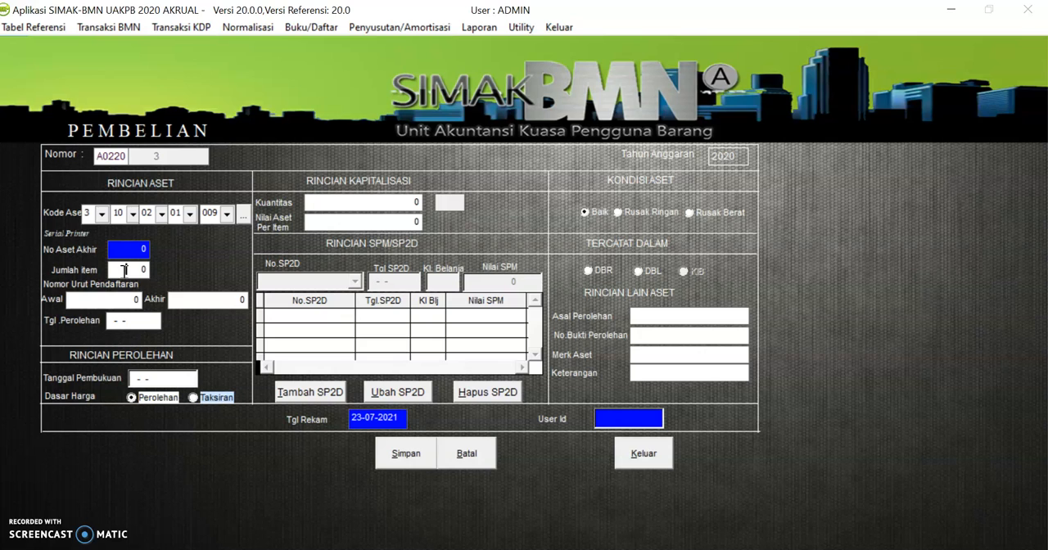
Set the number of items to 3, with 10-01-2020 as both the acquisition date and the booking date
{"action": "type", "text": "3"}
{"action": "key", "text": "Tab"}
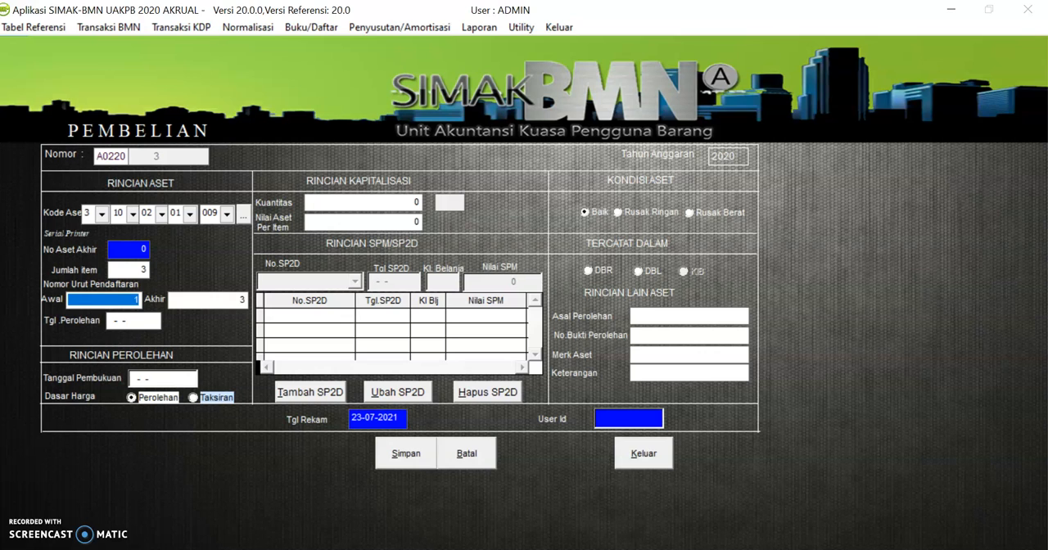
{"action": "key", "text": "Tab"}
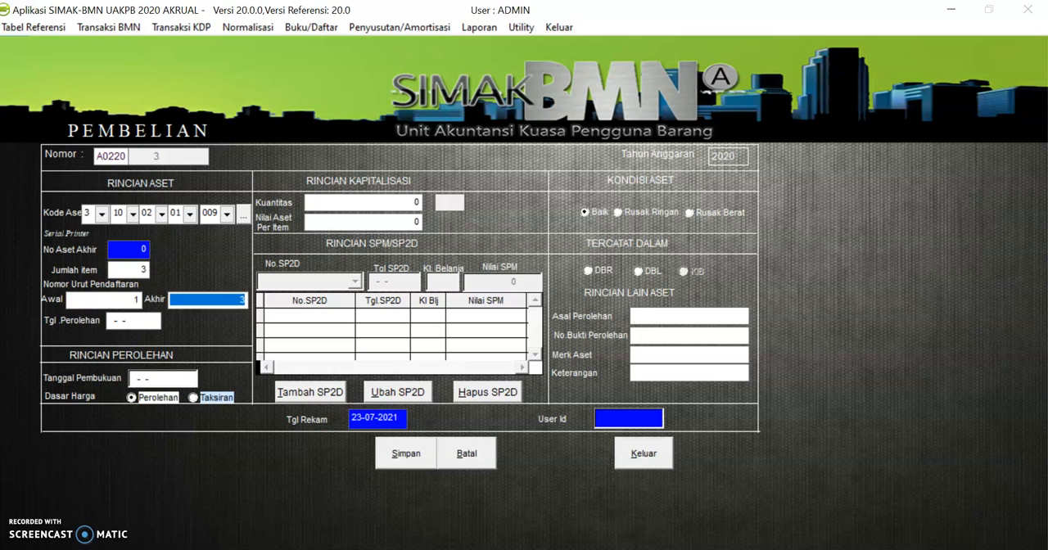
{"action": "key", "text": "Tab"}
{"action": "type", "text": "10-01-20"}
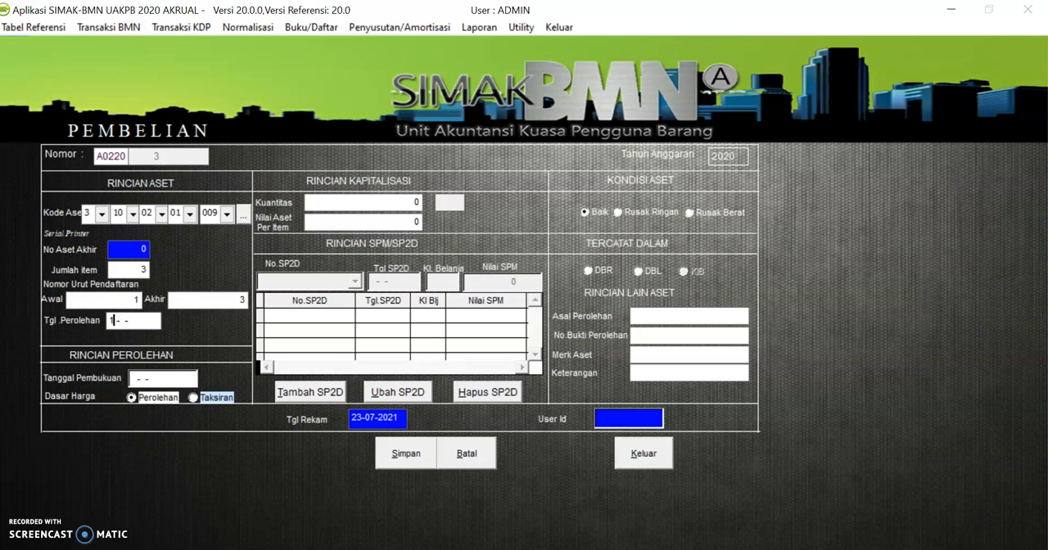
{"action": "type", "text": "202"}
{"action": "key", "text": "Tab"}
{"action": "type", "text": "10-01-2020"}
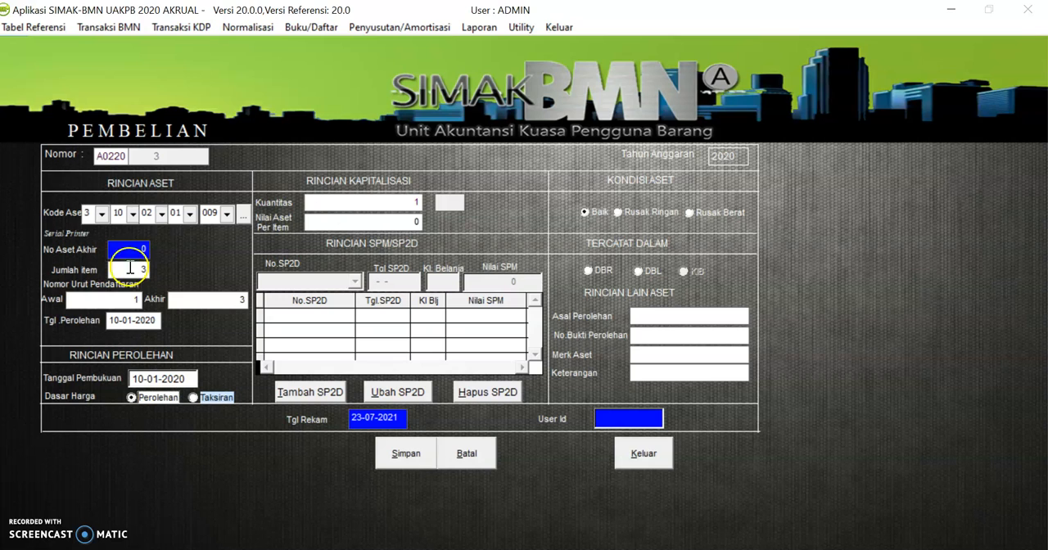
Set the asset value per item to 2,000,000 in the capitalization details
{"action": "left_click", "coordinate": [325, 223]}
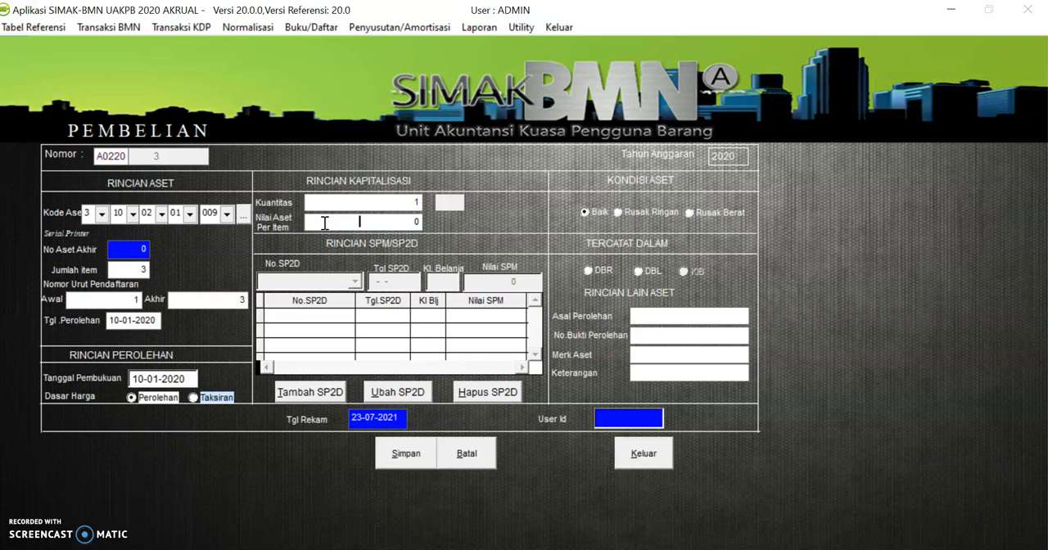
{"action": "type", "text": "2,000,00"}
{"action": "type", "text": "0"}
{"action": "key", "text": "Tab"}
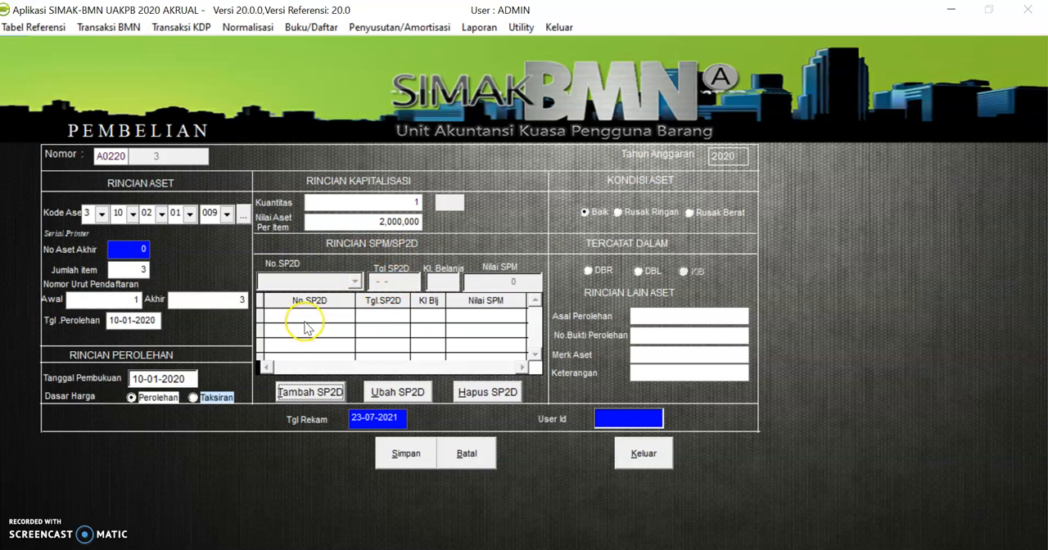
Add an SP2D record with number 123456789 and expenditure class 53211, and save it
{"action": "left_click", "coordinate": [299, 393]}
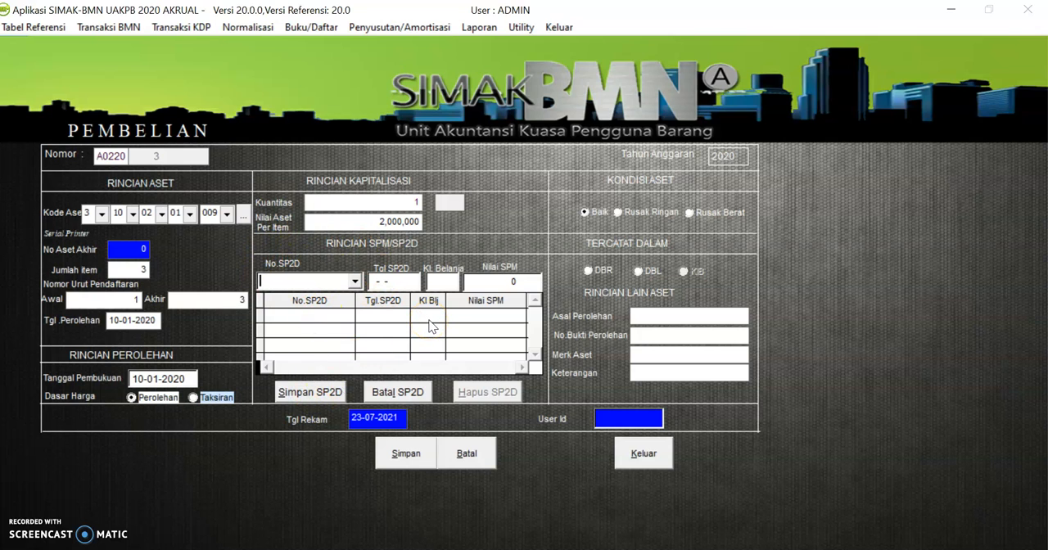
{"action": "type", "text": "123456789"}
{"action": "key", "text": "Return"}
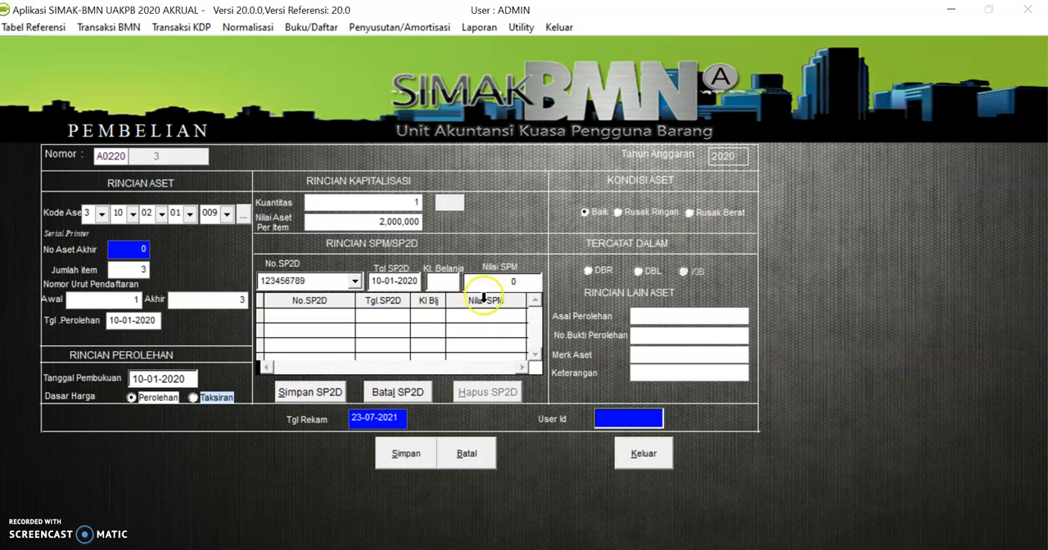
{"action": "left_click", "coordinate": [430, 283]}
{"action": "type", "text": "53211"}
{"action": "key", "text": "Return"}
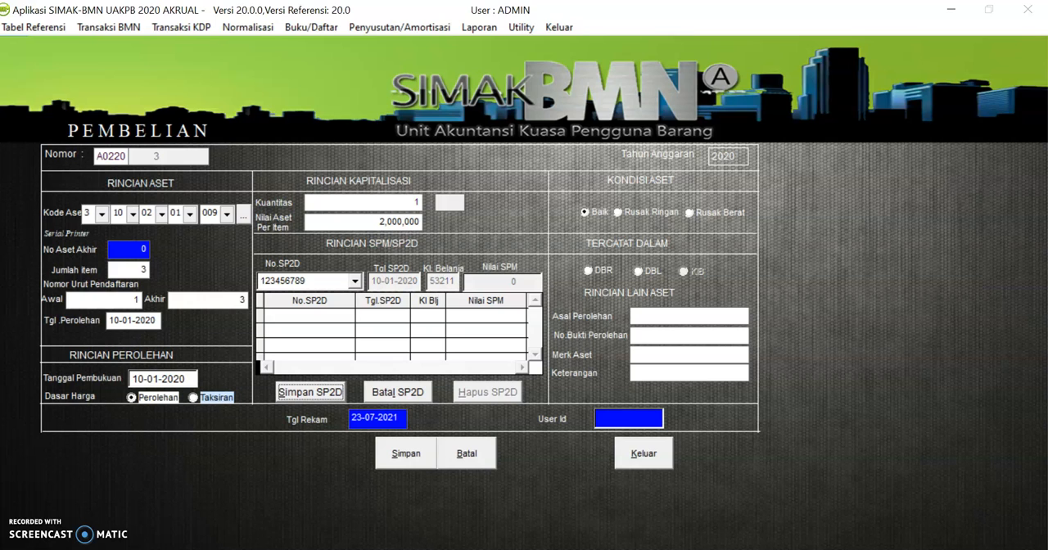
{"action": "left_click", "coordinate": [310, 392]}
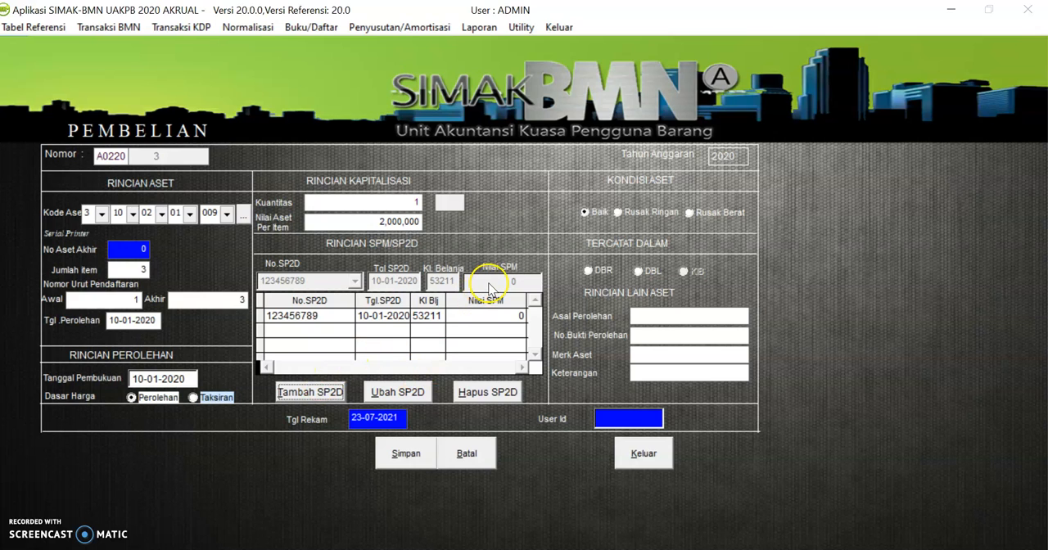
Edit the printer's SP2D record to set its SPM value to 6,000,000 and save it
{"action": "left_click", "coordinate": [398, 393]}
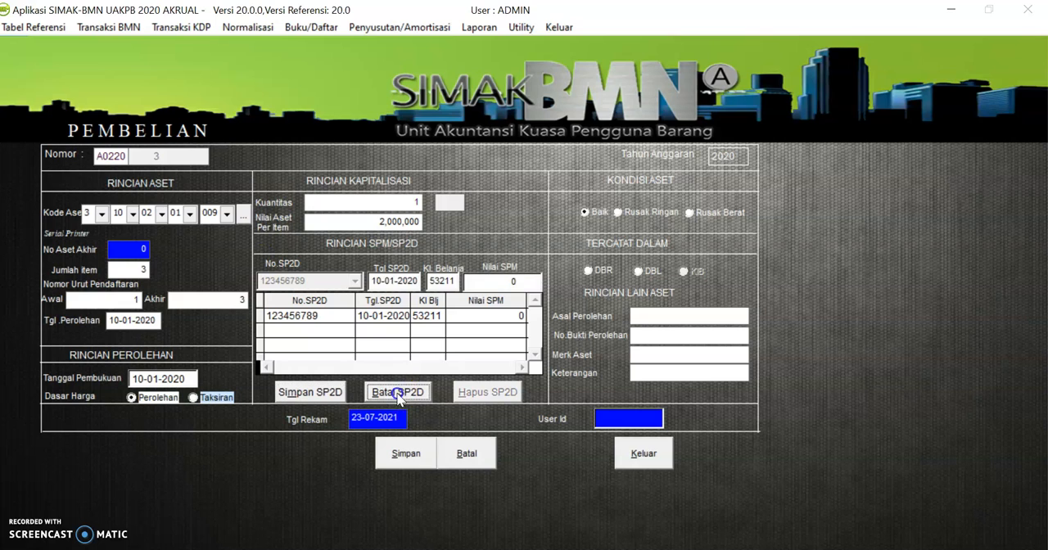
{"action": "left_click", "coordinate": [475, 283]}
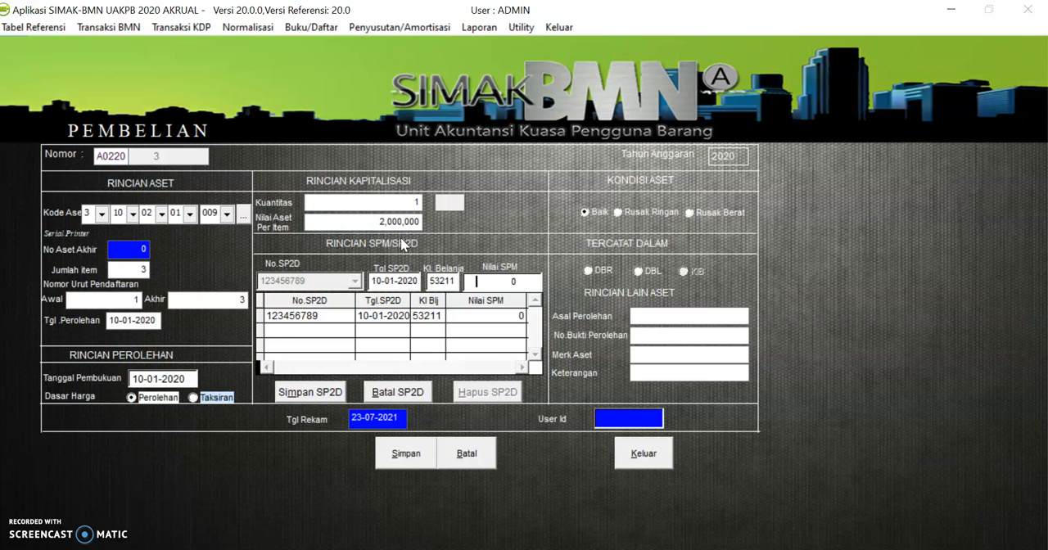
{"action": "type", "text": "600,000,0"}
{"action": "key", "text": "Tab"}
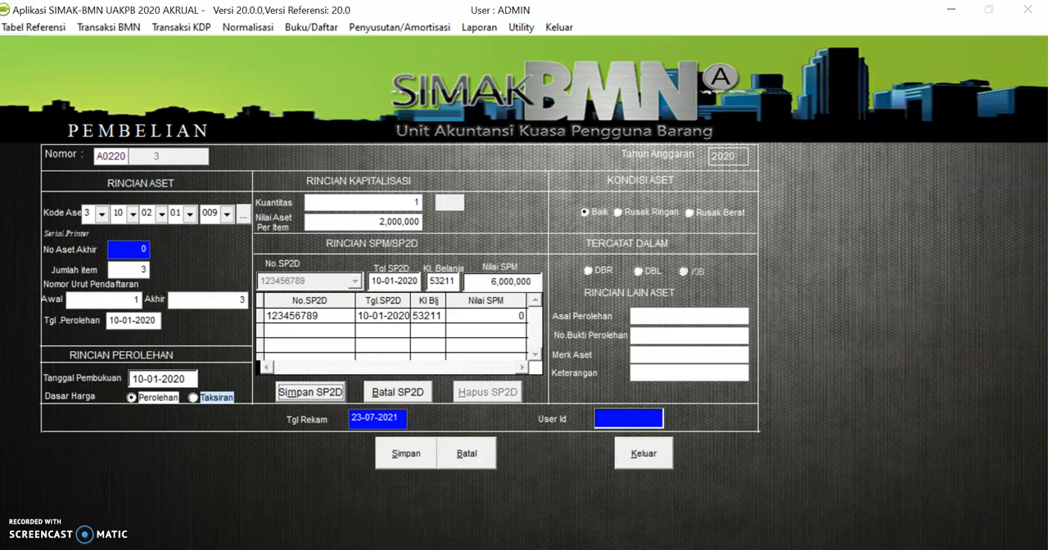
{"action": "left_click", "coordinate": [301, 394]}
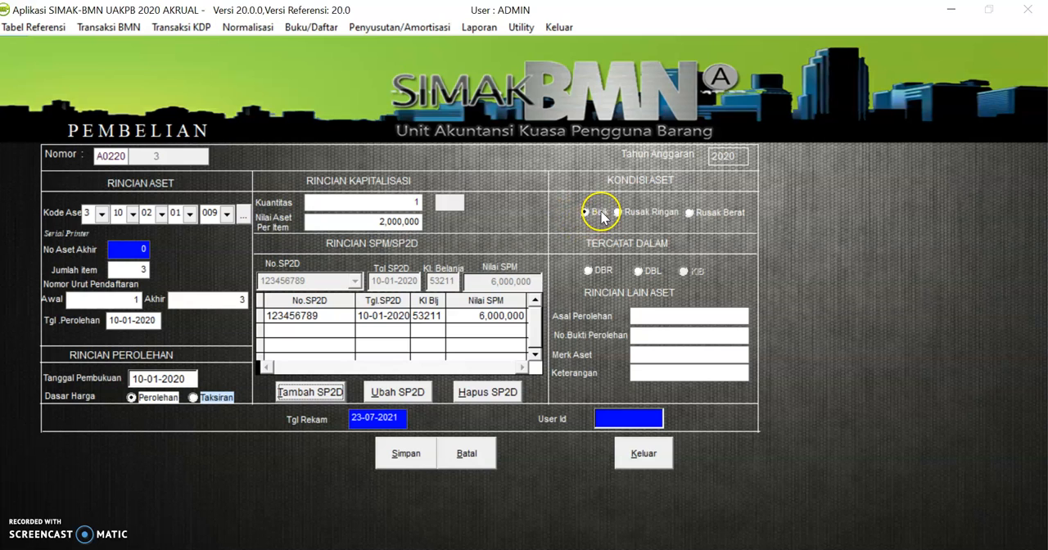
Record the printers in DBR, with APBN as the acquisition origin and SP2D as the acquisition proof
{"action": "left_click", "coordinate": [588, 271]}
{"action": "left_click", "coordinate": [667, 315]}
{"action": "type", "text": "APBN"}
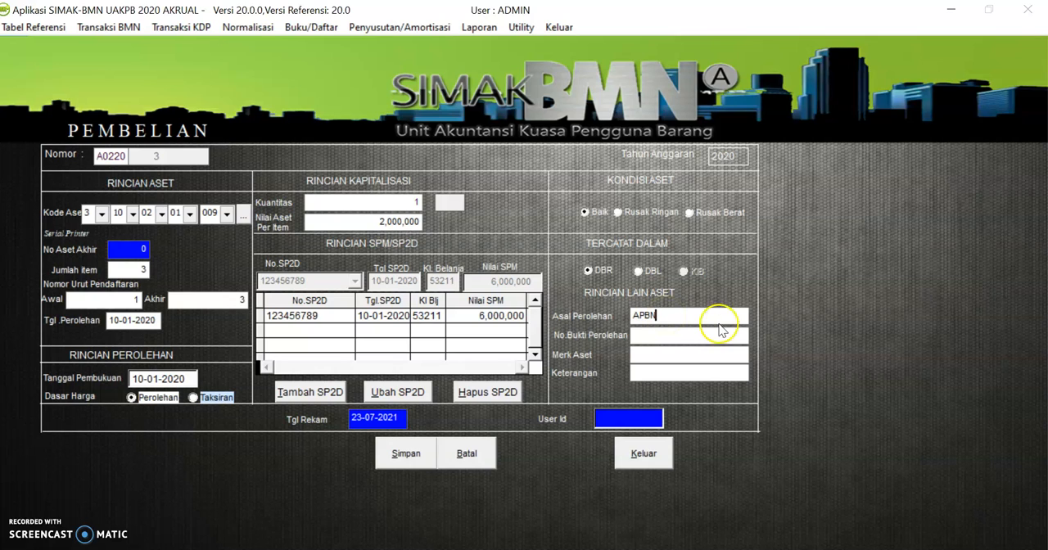
{"action": "left_click", "coordinate": [663, 336]}
{"action": "type", "text": "SP2D"}
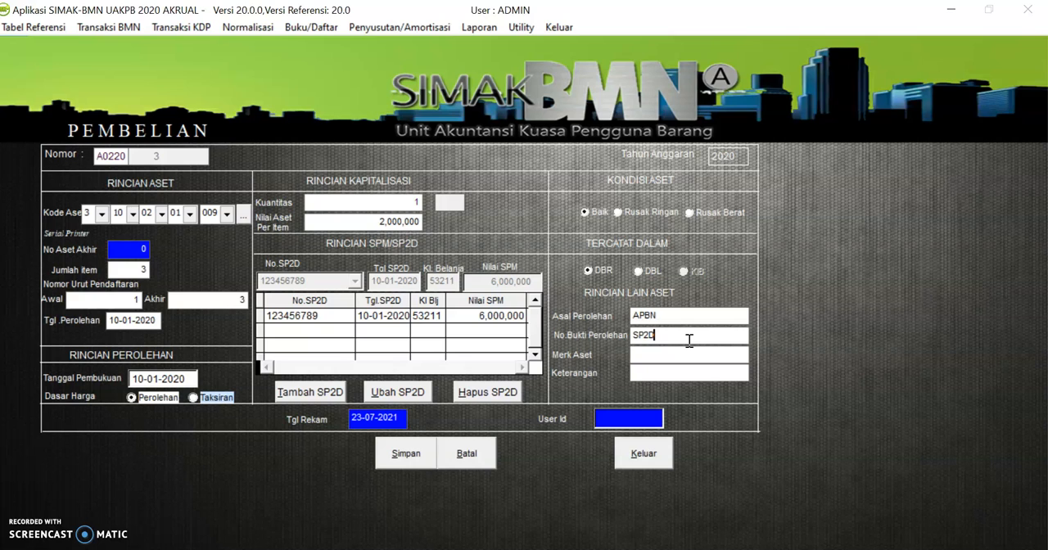
Enter the brand EPSON and the remark TOKO ANEKA, and save the printer purchase transaction
{"action": "left_click", "coordinate": [643, 355]}
{"action": "type", "text": "EPSON"}
{"action": "left_click", "coordinate": [665, 377]}
{"action": "type", "text": "TOKO ANEKA"}
{"action": "left_click", "coordinate": [399, 459]}
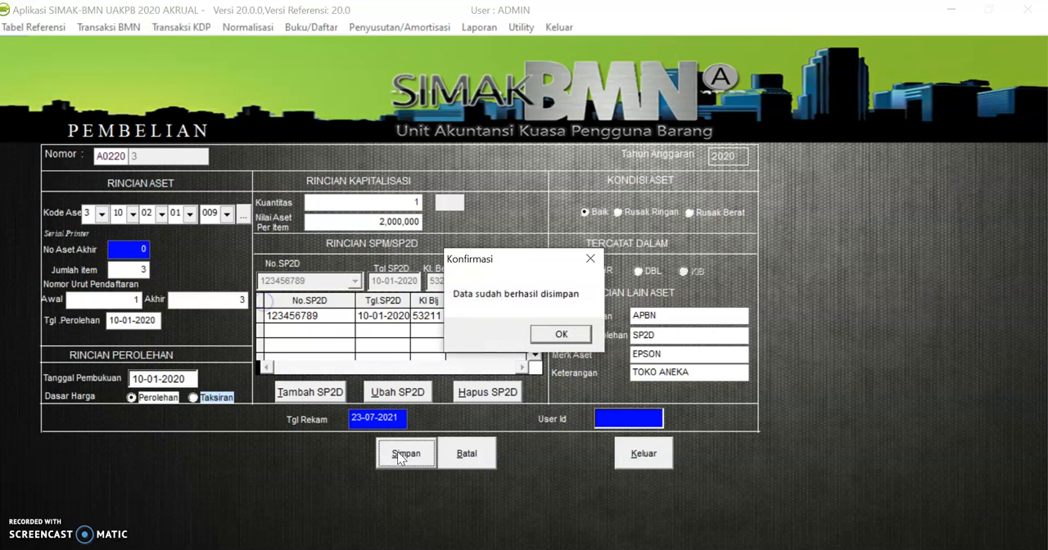
{"action": "left_click", "coordinate": [556, 334]}
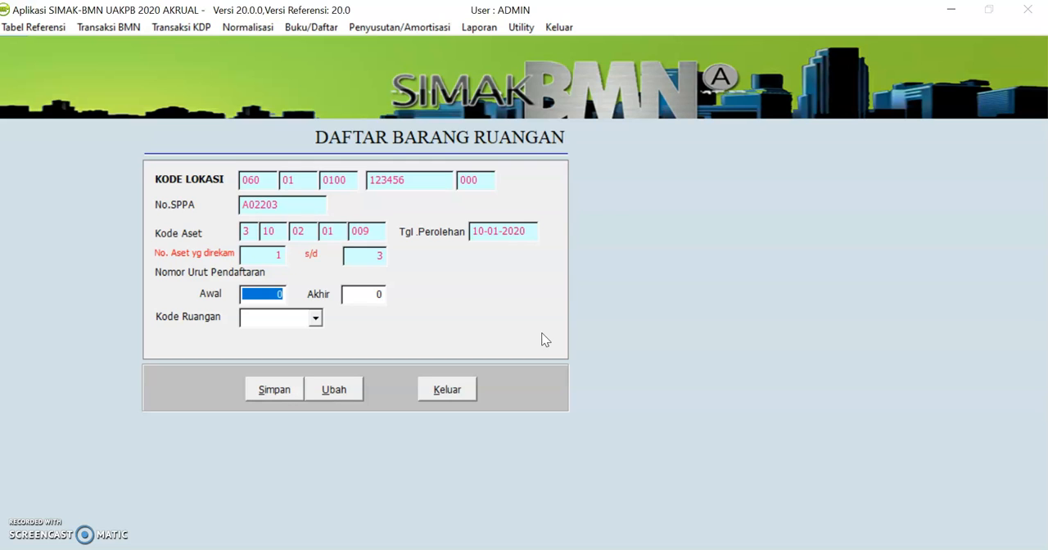
Assign registration numbers 1 to 1 to room CI (RUANG KE) and save the room list entry
{"action": "type", "text": "1"}
{"action": "key", "text": "Tab"}
{"action": "type", "text": "1"}
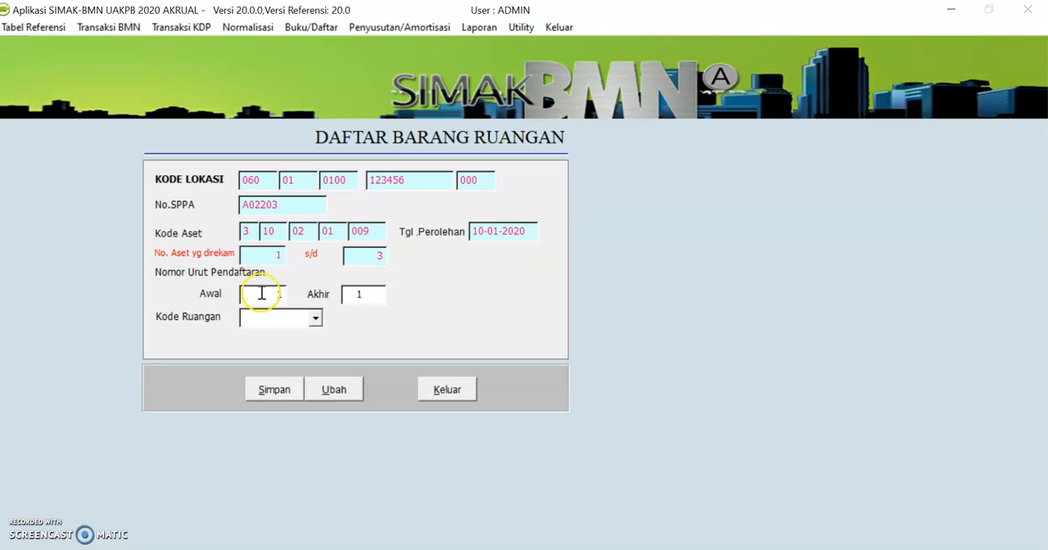
{"action": "left_click", "coordinate": [315, 322]}
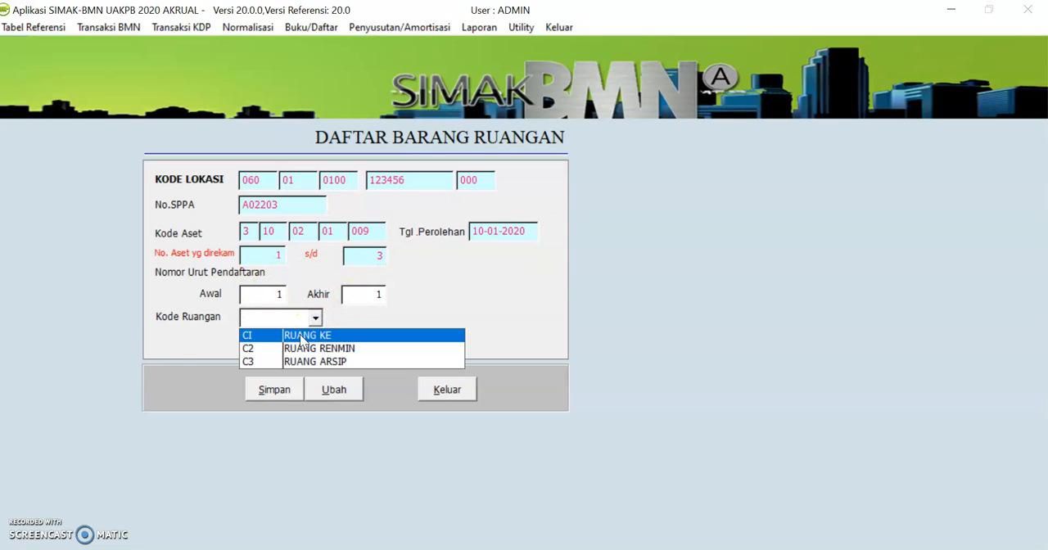
{"action": "left_click", "coordinate": [301, 337]}
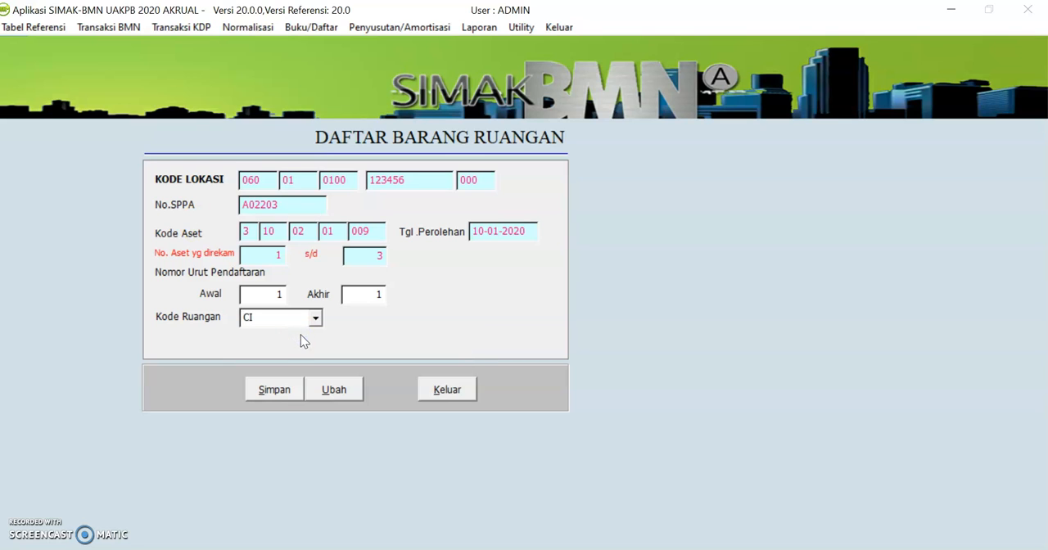
{"action": "left_click", "coordinate": [260, 391]}
{"action": "left_click", "coordinate": [259, 391]}
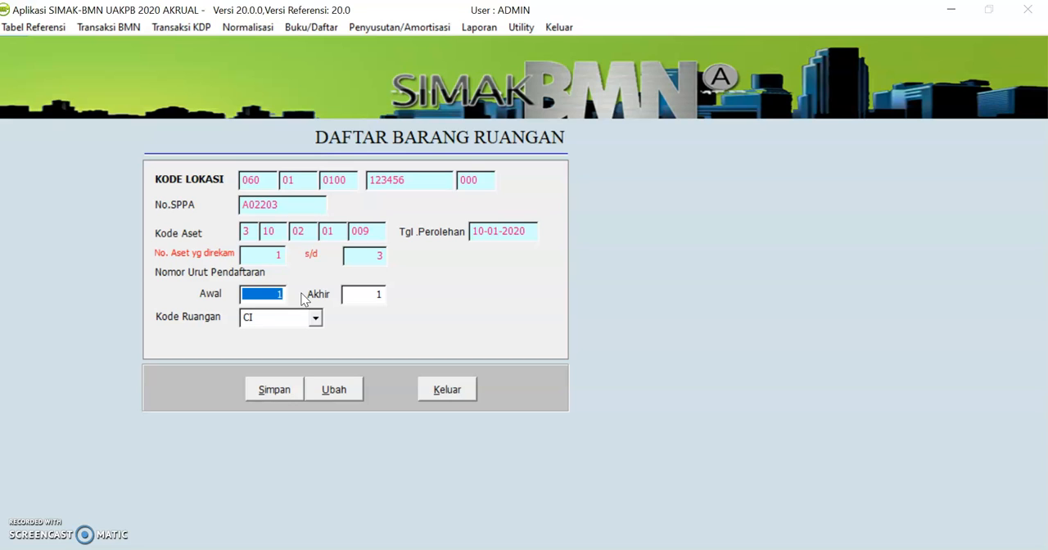
Assign printer registration numbers 2 to 2 to room C2 (RUANG RENMIN) and save the entry
{"action": "type", "text": "2"}
{"action": "key", "text": "Tab"}
{"action": "type", "text": "2"}
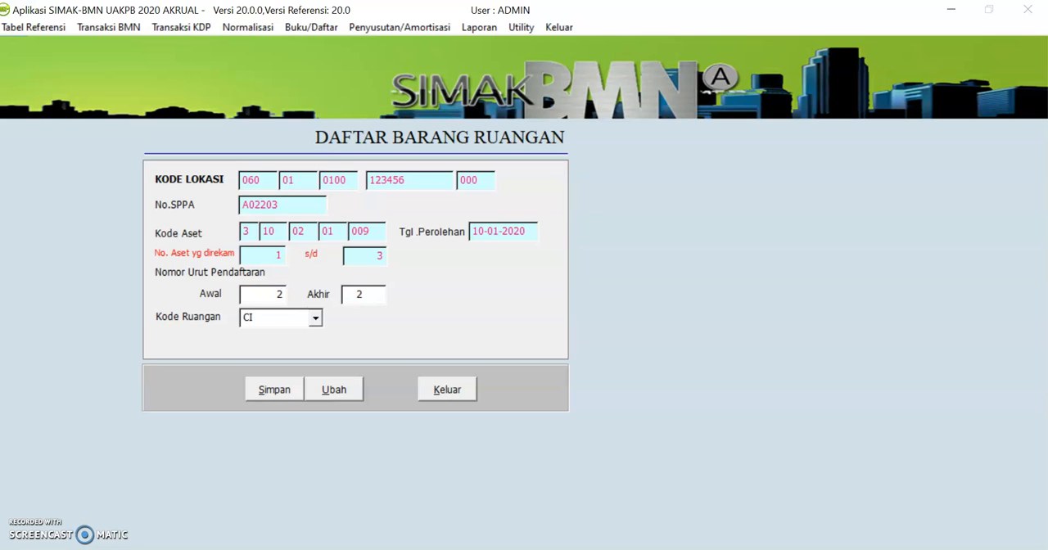
{"action": "left_click", "coordinate": [315, 318]}
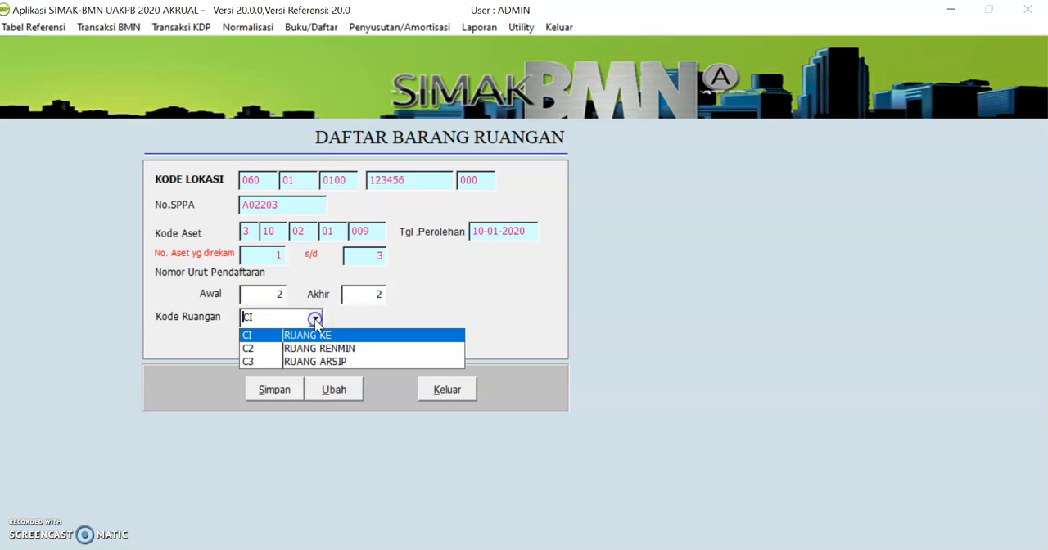
{"action": "left_click", "coordinate": [297, 348]}
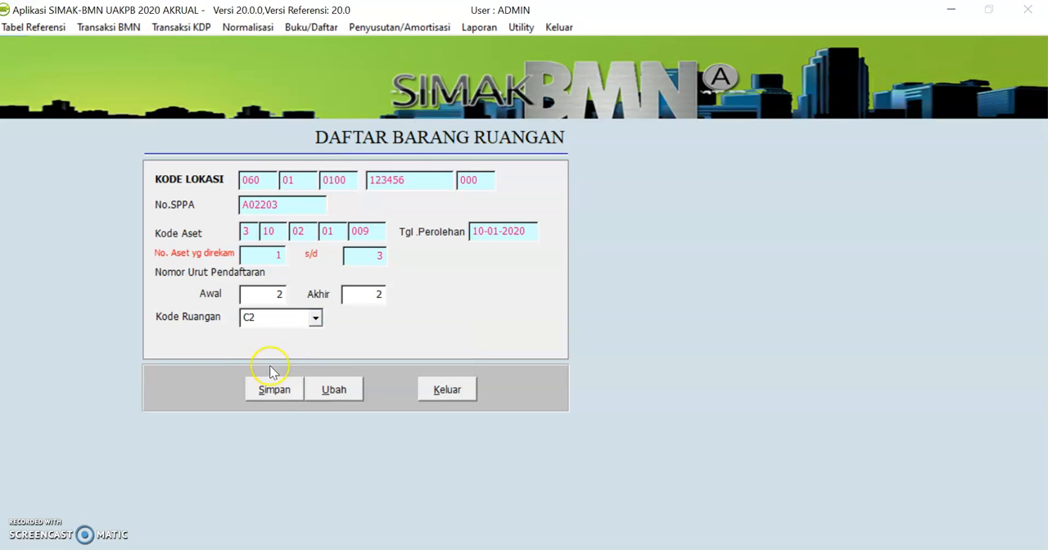
{"action": "left_click", "coordinate": [276, 391]}
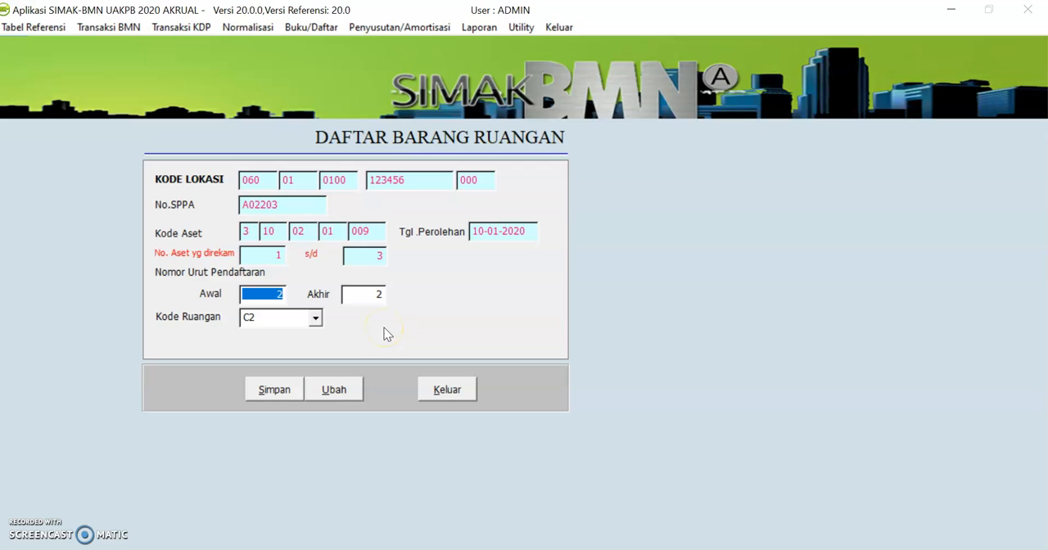
Assign printer registration numbers 3 to 3 to room C3 (RUANG ARSIP), save the entry and close the room assignment form
{"action": "type", "text": "3"}
{"action": "key", "text": "Tab"}
{"action": "type", "text": "3"}
{"action": "key", "text": "Tab"}
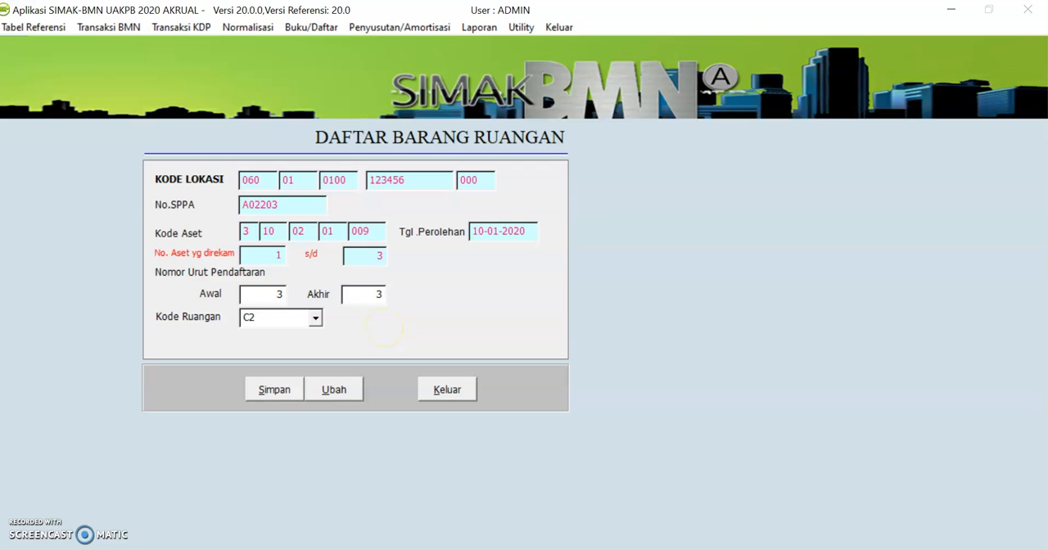
{"action": "left_click", "coordinate": [315, 319]}
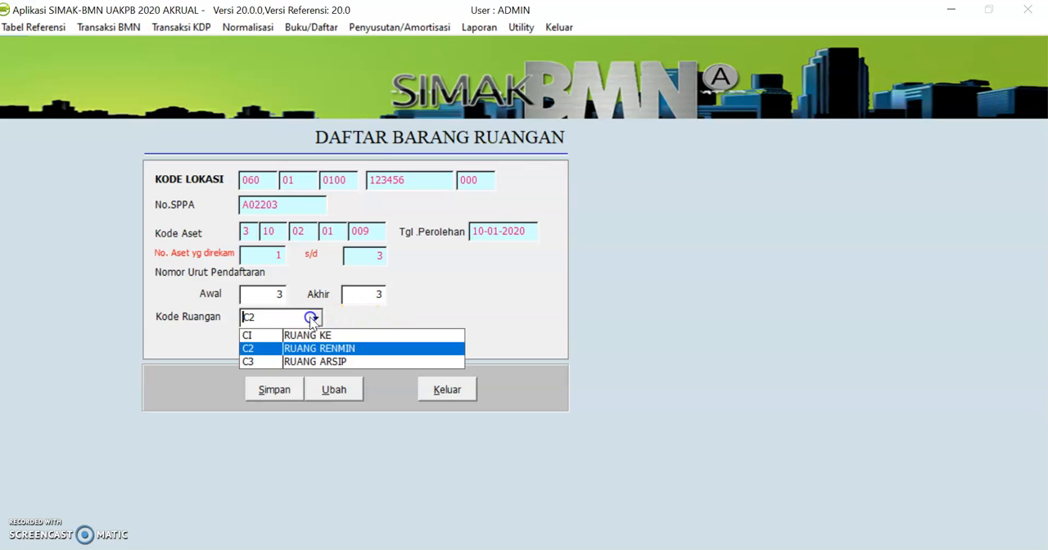
{"action": "left_click", "coordinate": [283, 361]}
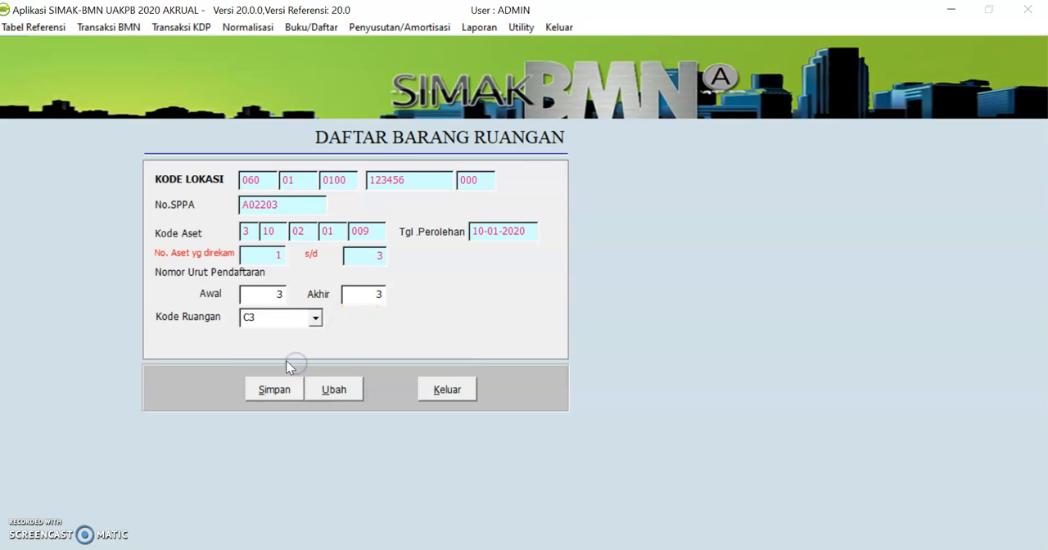
{"action": "left_click", "coordinate": [266, 395]}
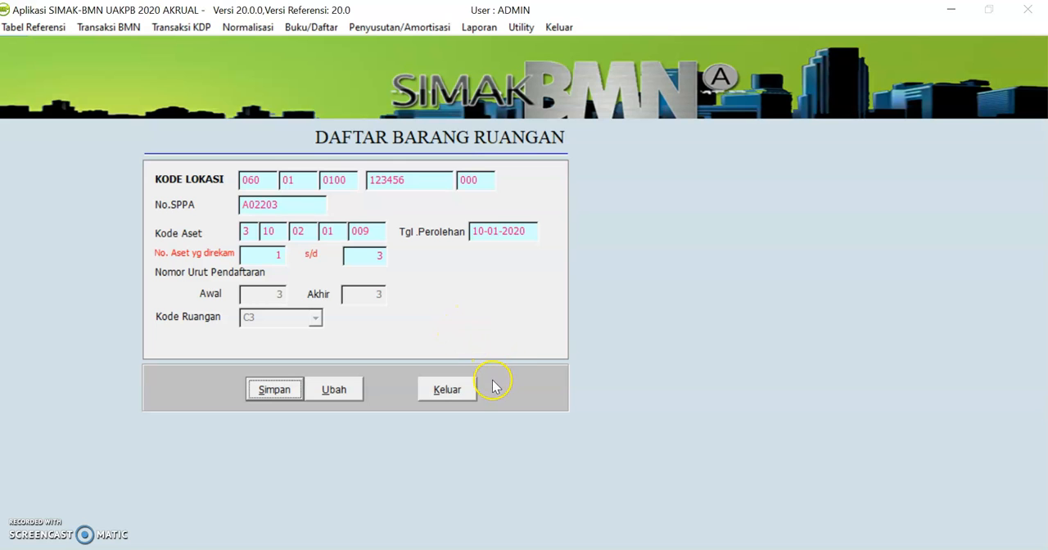
{"action": "left_click", "coordinate": [447, 389]}
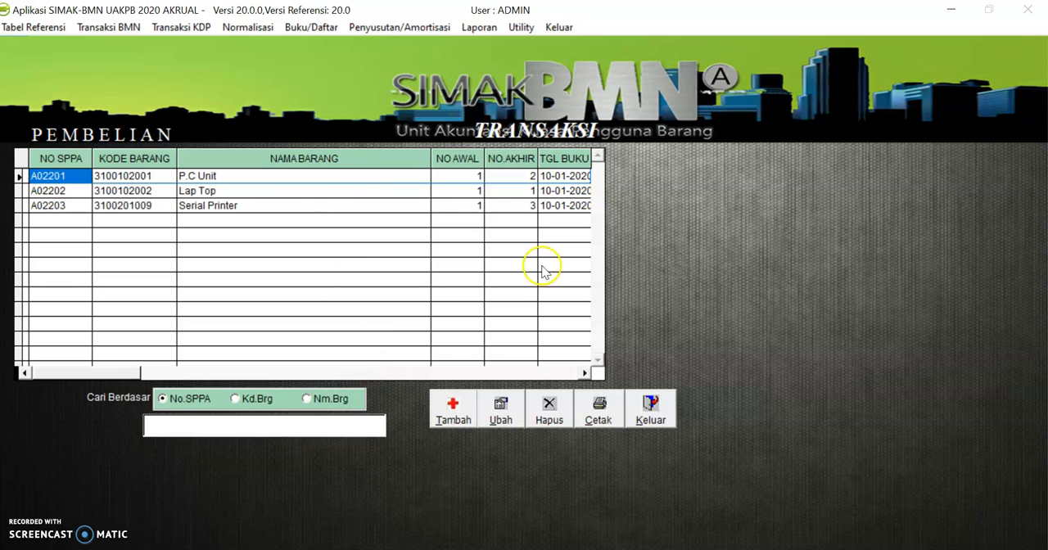
Review the columns of the recorded purchase transactions and close the purchase list
{"action": "left_click", "coordinate": [584, 374]}
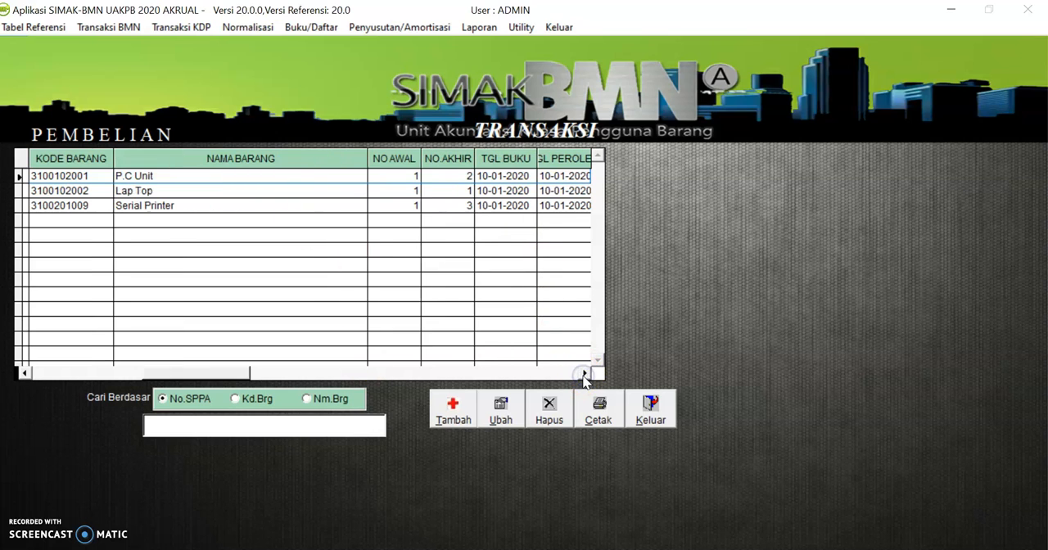
{"action": "left_click", "coordinate": [583, 374]}
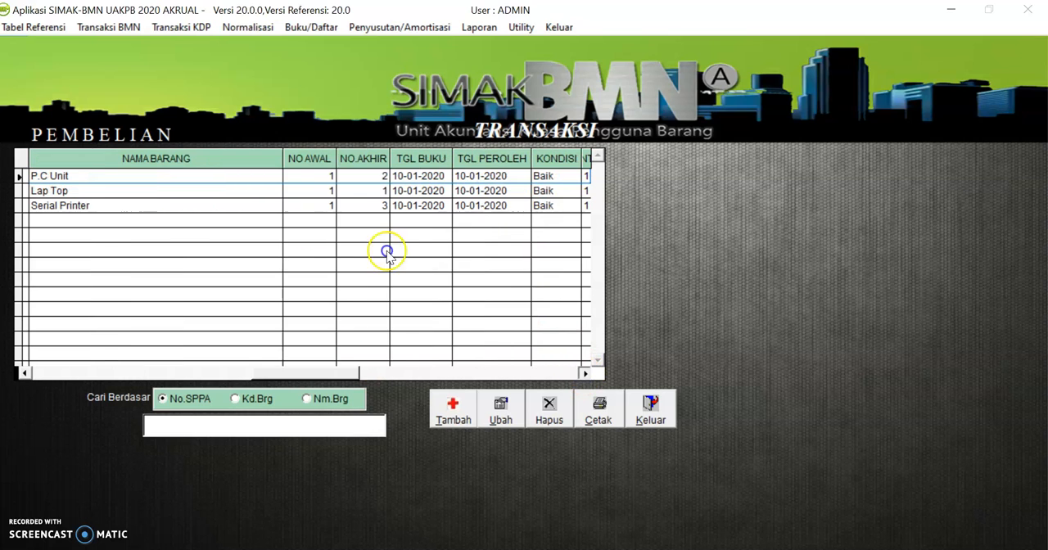
{"action": "left_click", "coordinate": [58, 373]}
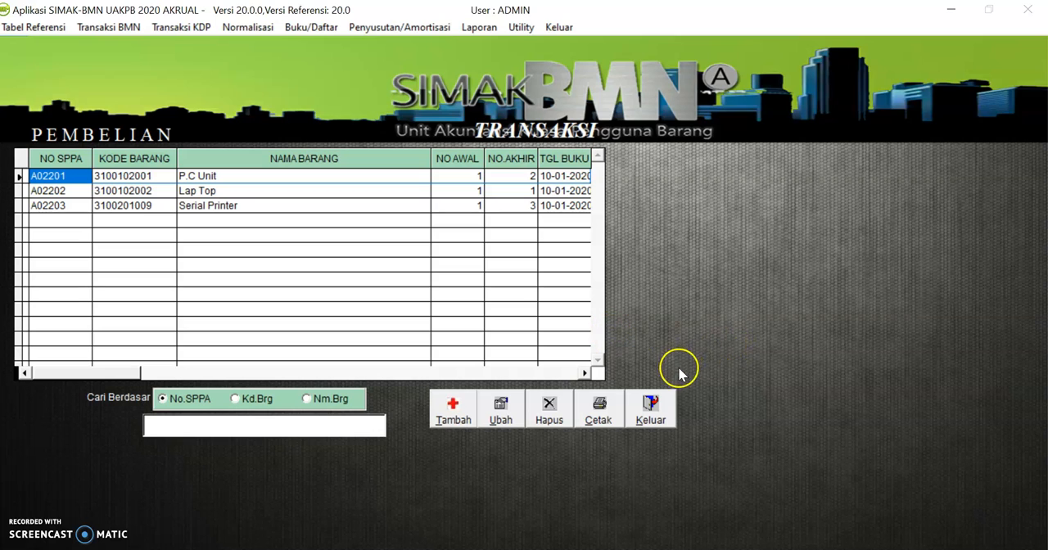
{"action": "left_click", "coordinate": [651, 414]}
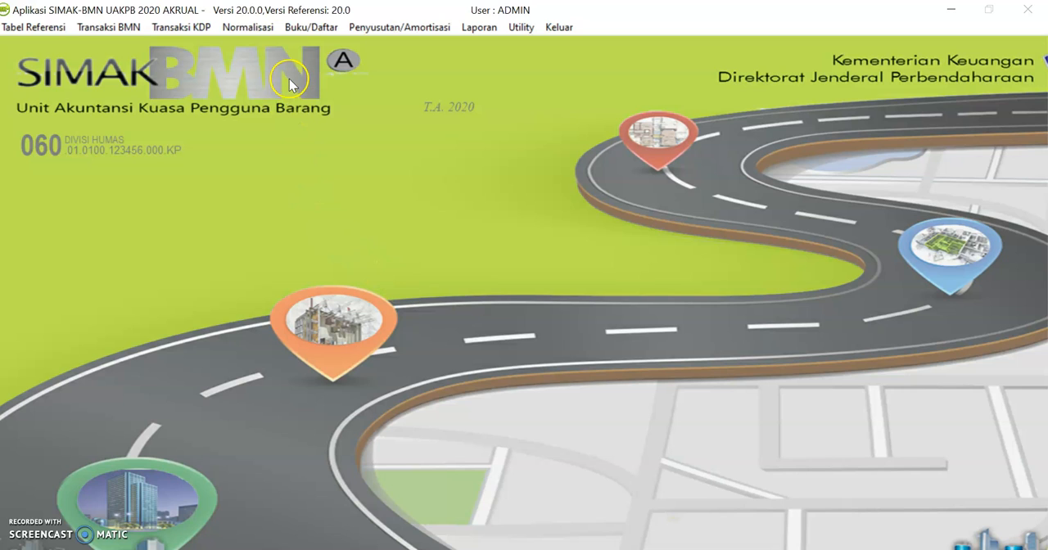
Open the Daftar Barang Ruangan, view the items assigned to room C3 (RUANG ARSIP), and close the list
{"action": "left_click", "coordinate": [309, 30]}
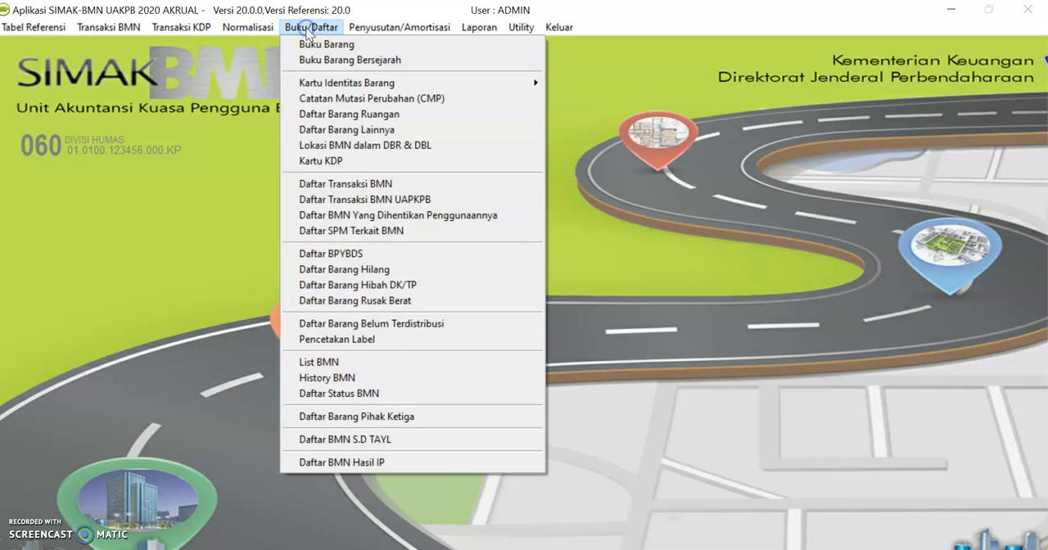
{"action": "left_click", "coordinate": [345, 116]}
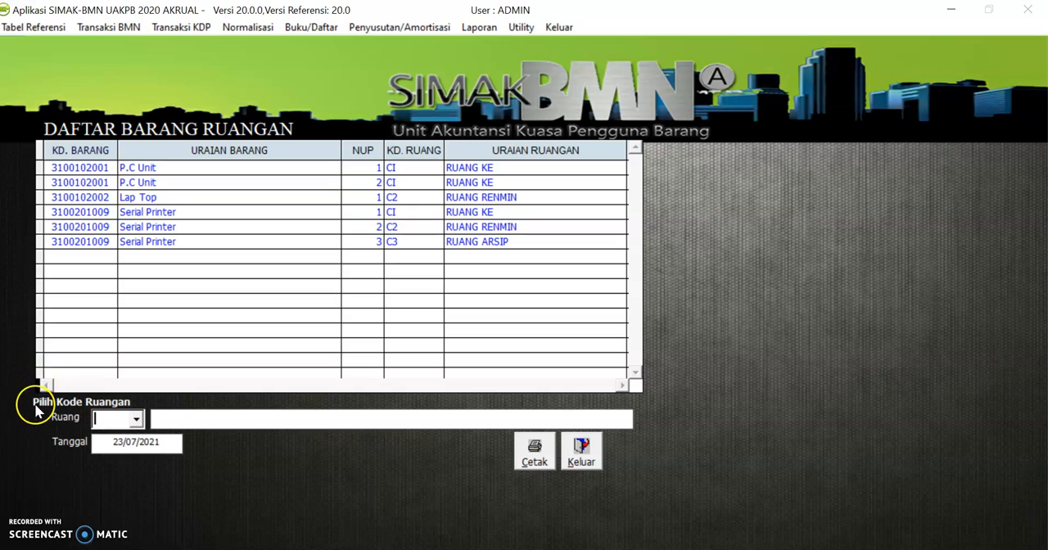
{"action": "left_click", "coordinate": [136, 420]}
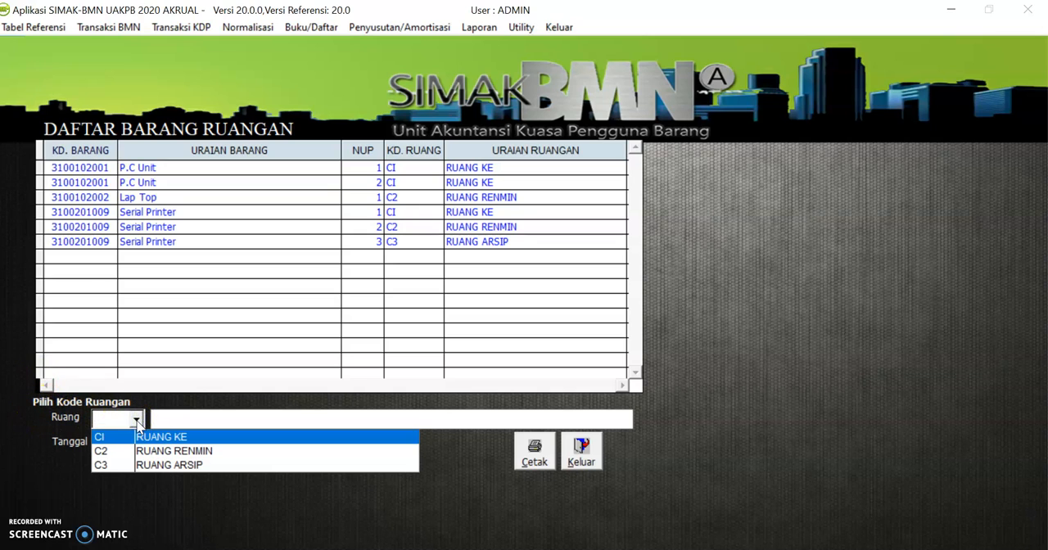
{"action": "left_click", "coordinate": [155, 465]}
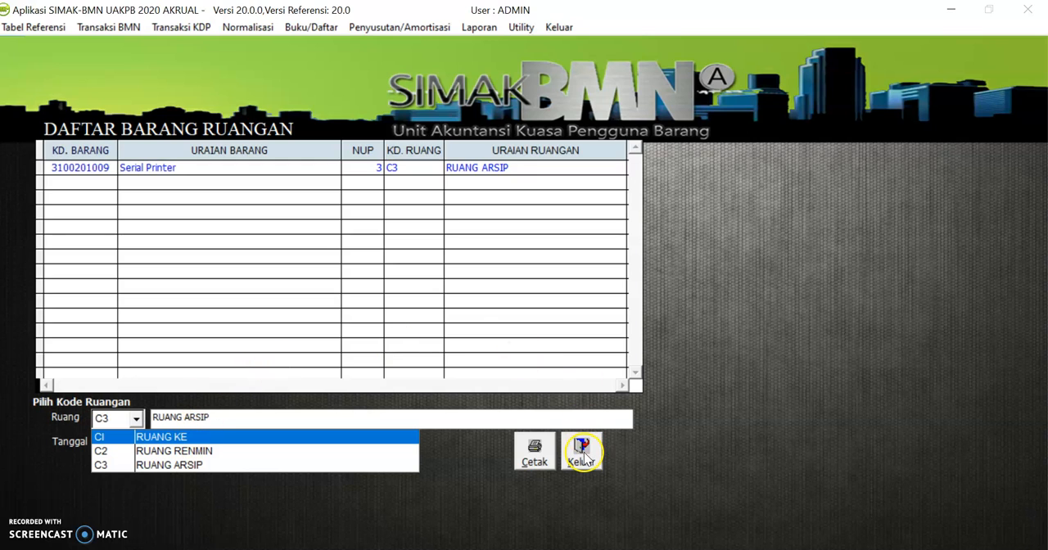
{"action": "left_click", "coordinate": [584, 453]}
{"action": "left_click", "coordinate": [584, 453]}
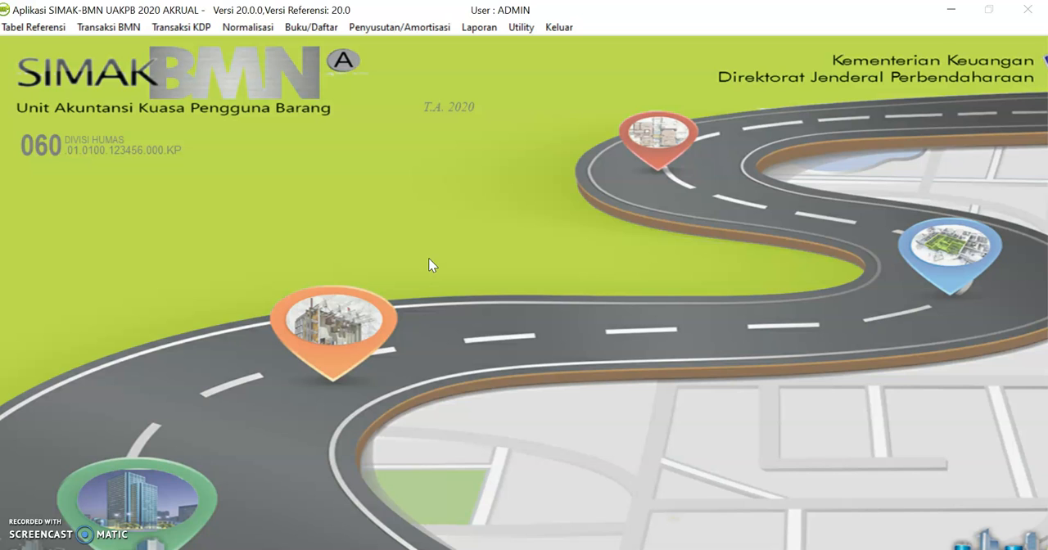
Open the Daftar SPM Terkait BMN and list the records for the period 10-01-2020 to 10-01-2020
{"action": "left_click", "coordinate": [315, 31]}
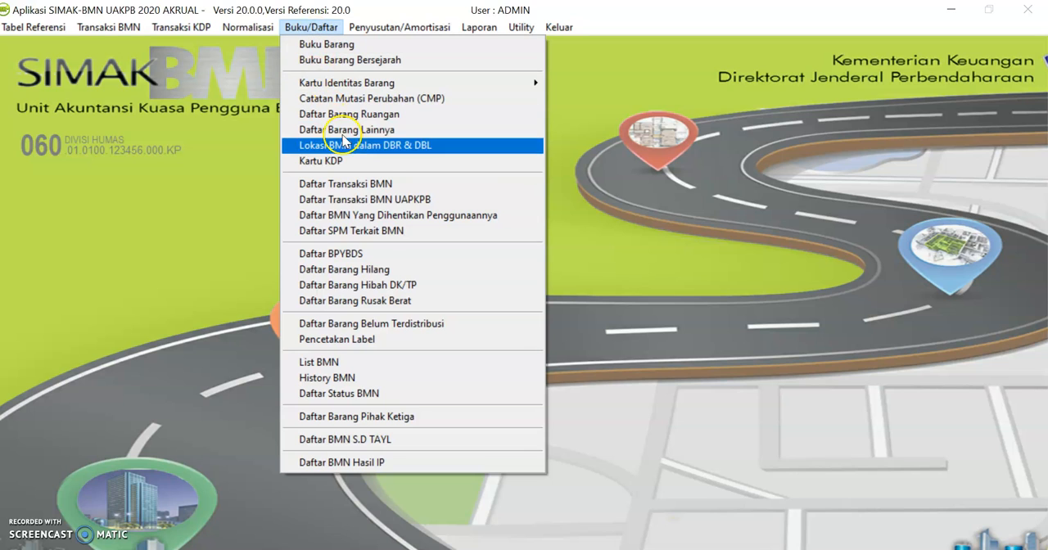
{"action": "left_click", "coordinate": [381, 231]}
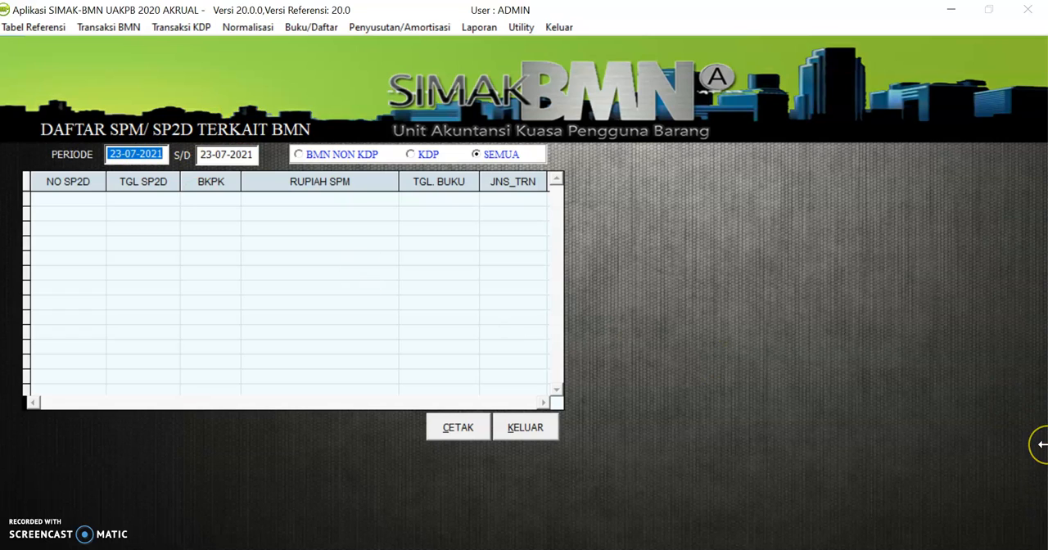
{"action": "type", "text": "10-01-2020"}
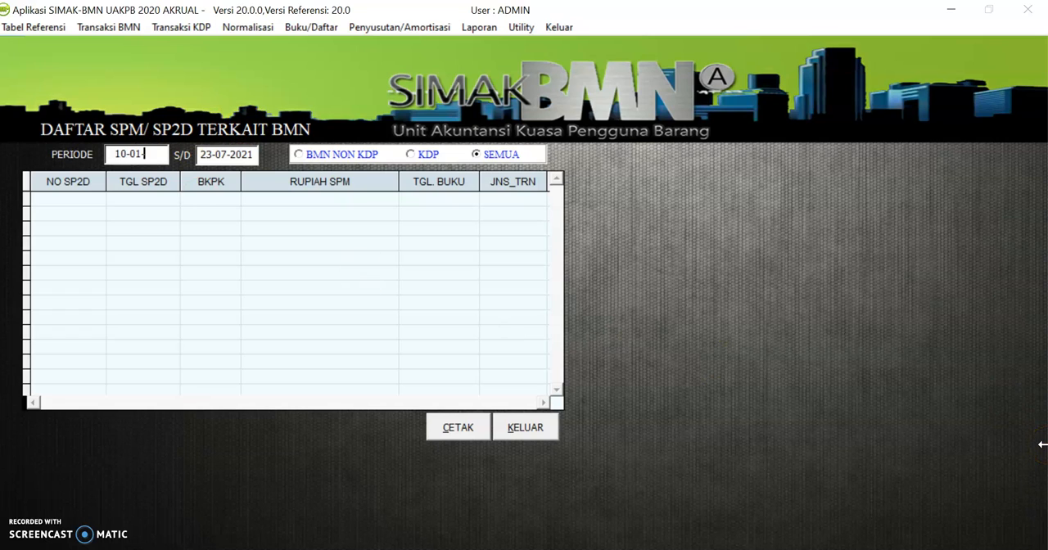
{"action": "key", "text": "Tab"}
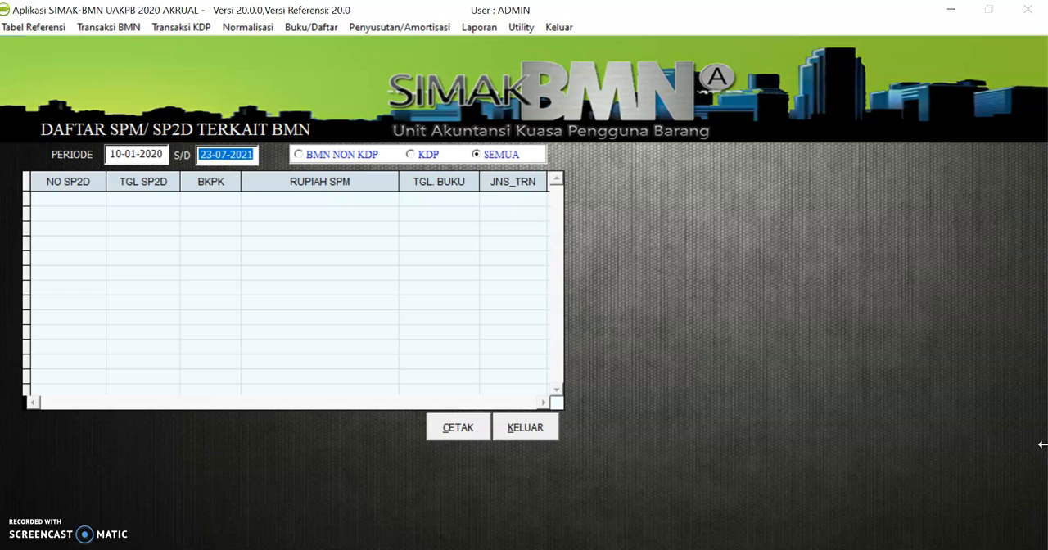
{"action": "type", "text": "10012020"}
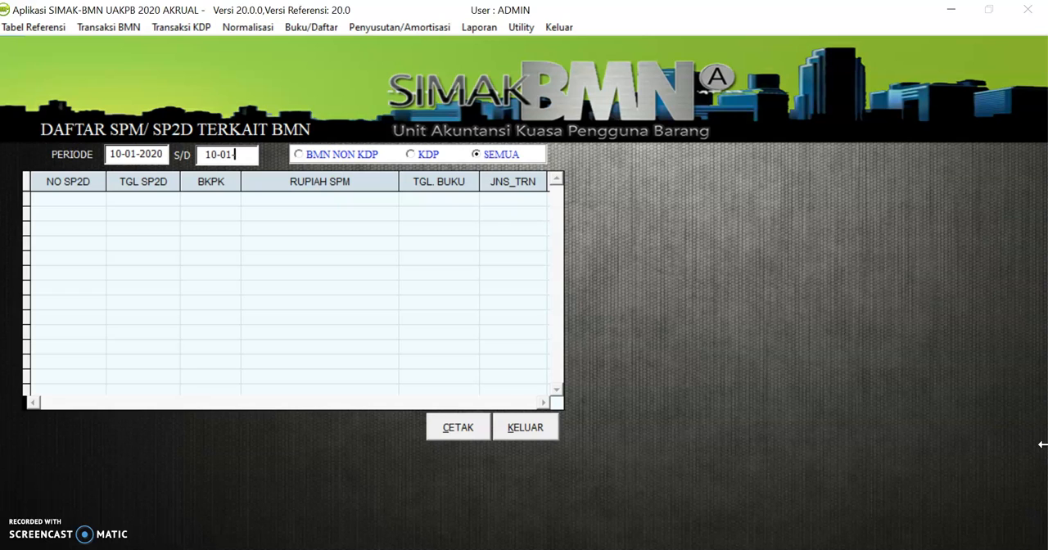
{"action": "key", "text": "Tab"}
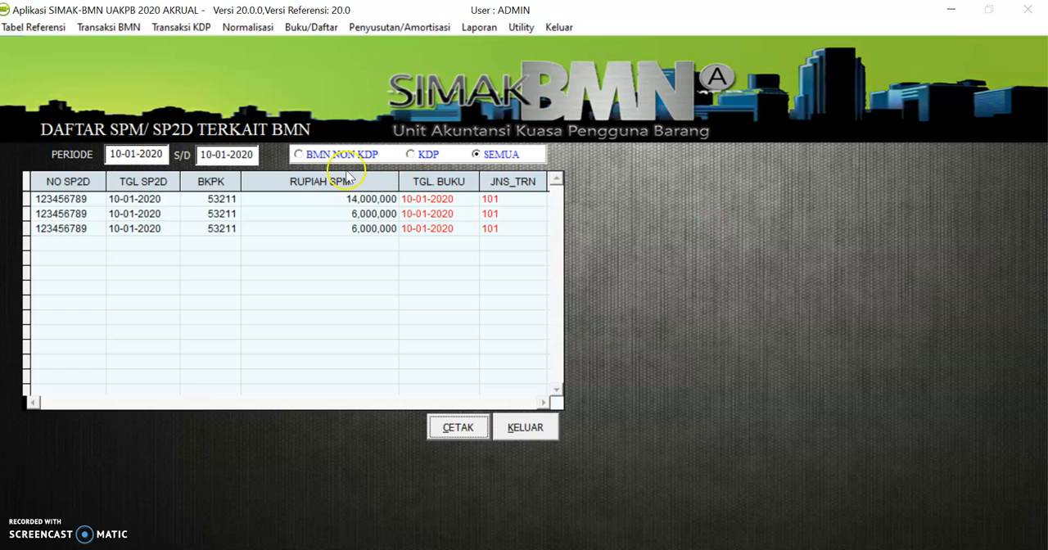
Preview the SPM/SP2D reports for BMN NON KDP, then close the previews and the SPM list
{"action": "left_click", "coordinate": [299, 155]}
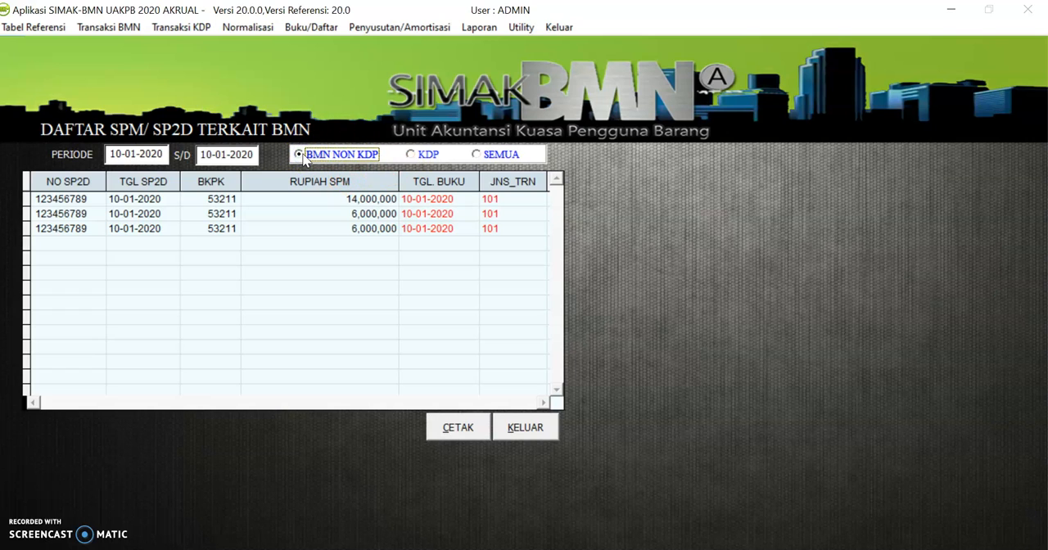
{"action": "left_click", "coordinate": [449, 428]}
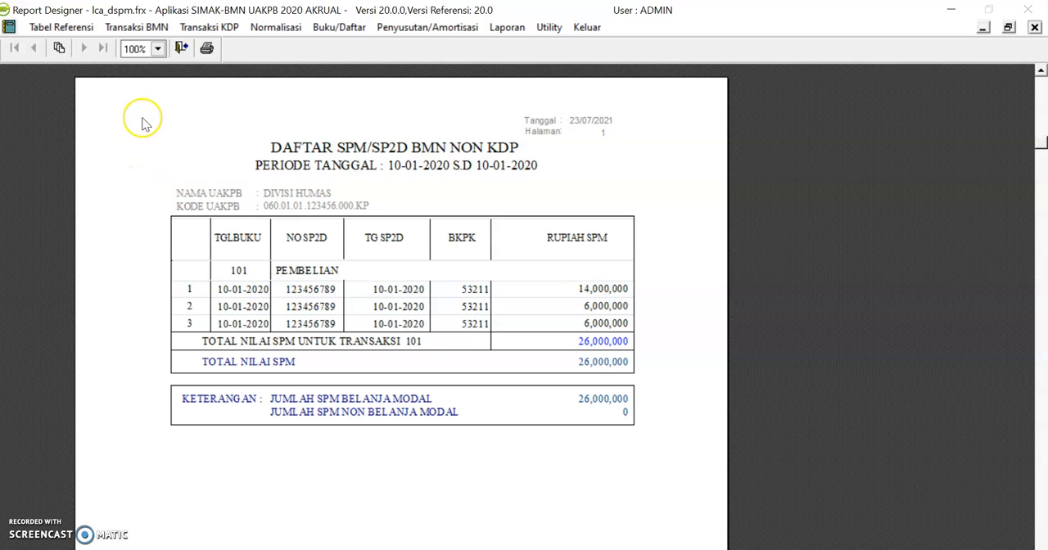
{"action": "left_click", "coordinate": [182, 49]}
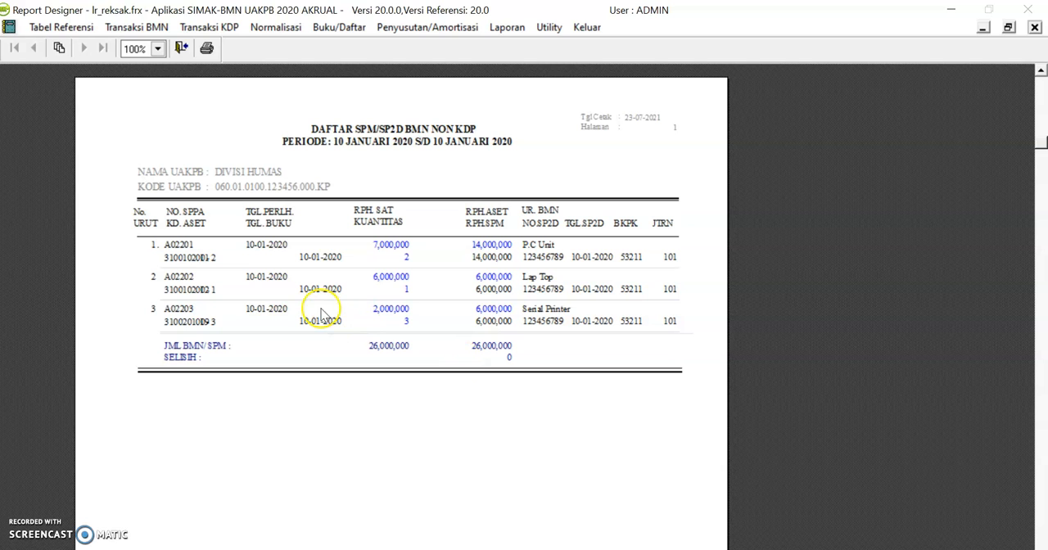
{"action": "left_click", "coordinate": [181, 48]}
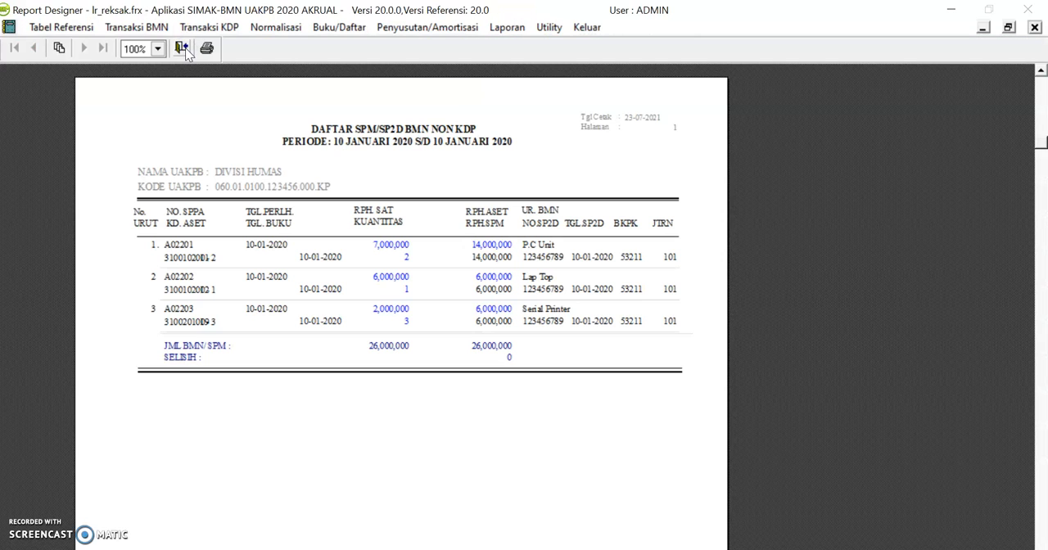
{"action": "left_click", "coordinate": [181, 48]}
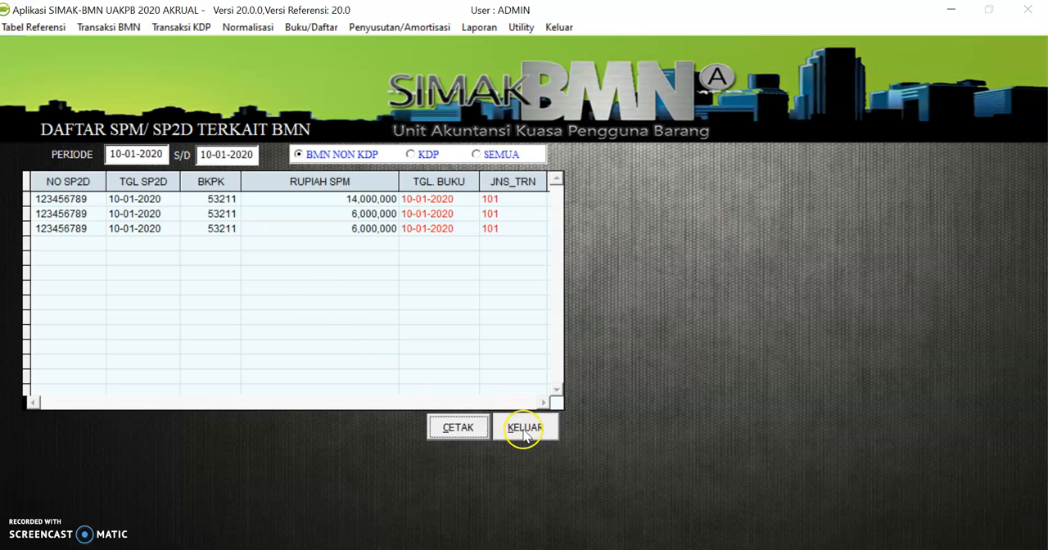
{"action": "left_click", "coordinate": [524, 430]}
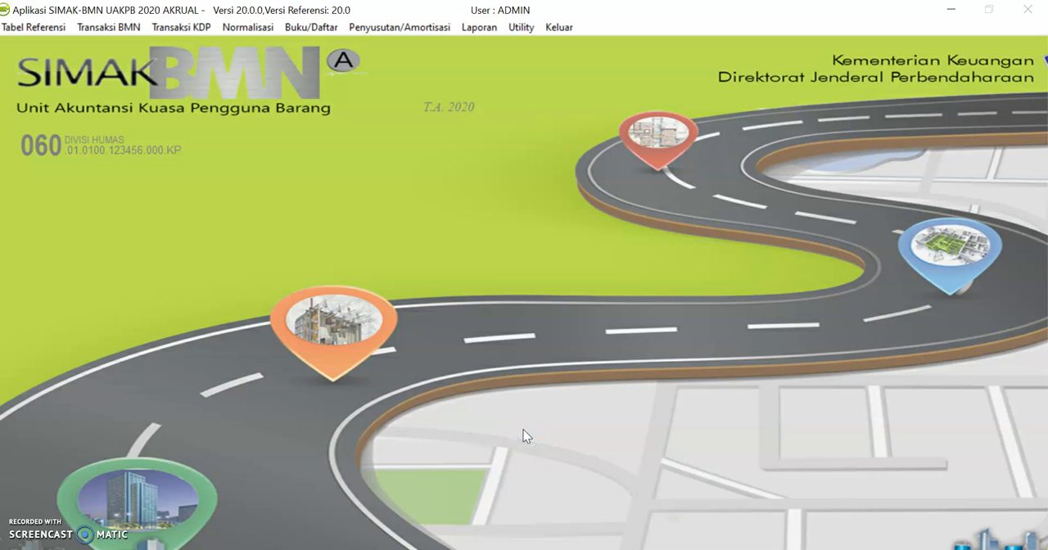